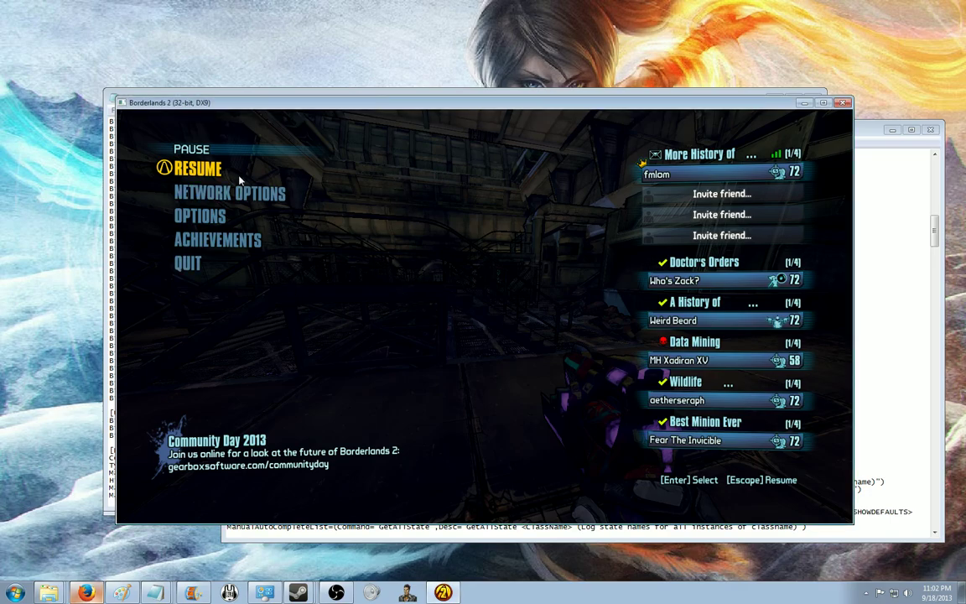
Resume the game and set the field of view to 10 with the console's FOV command.
click(238, 178)
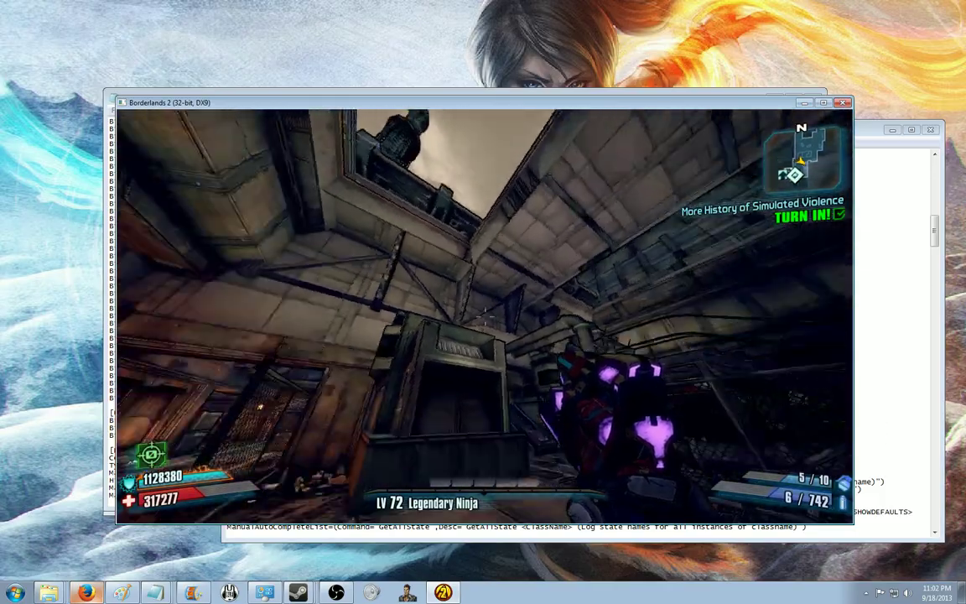
key(grave)
key(grave)
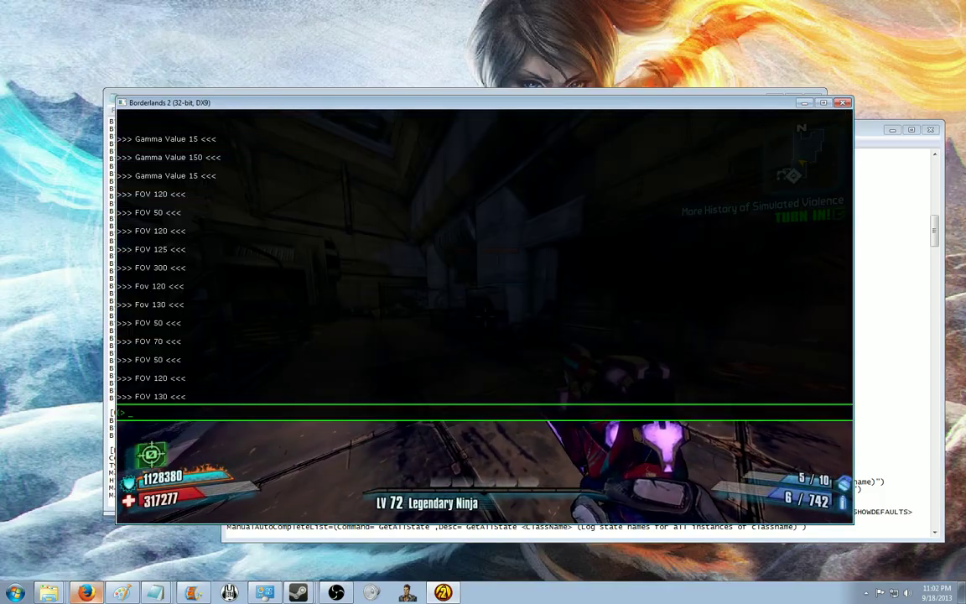
key(grave)
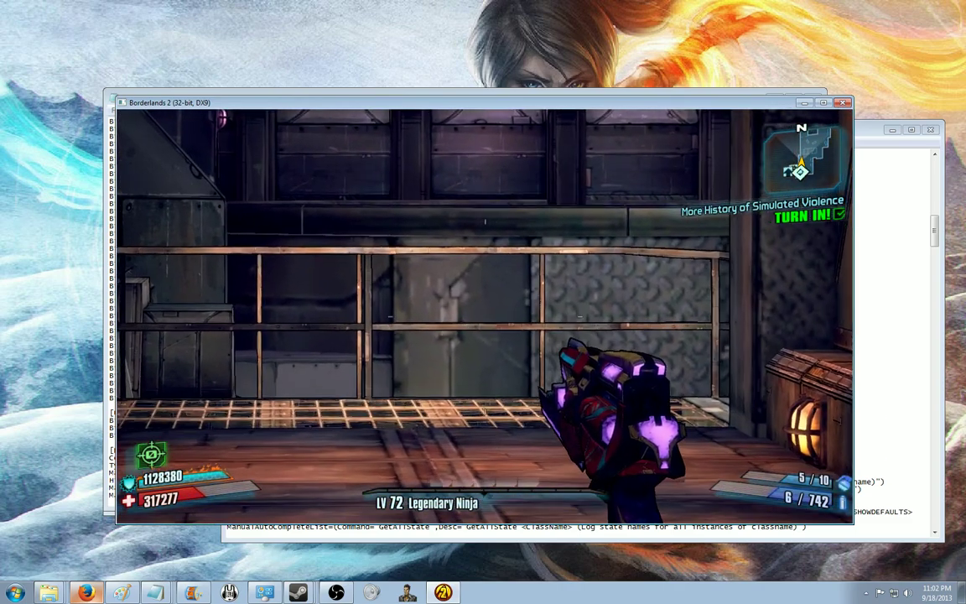
key(w)
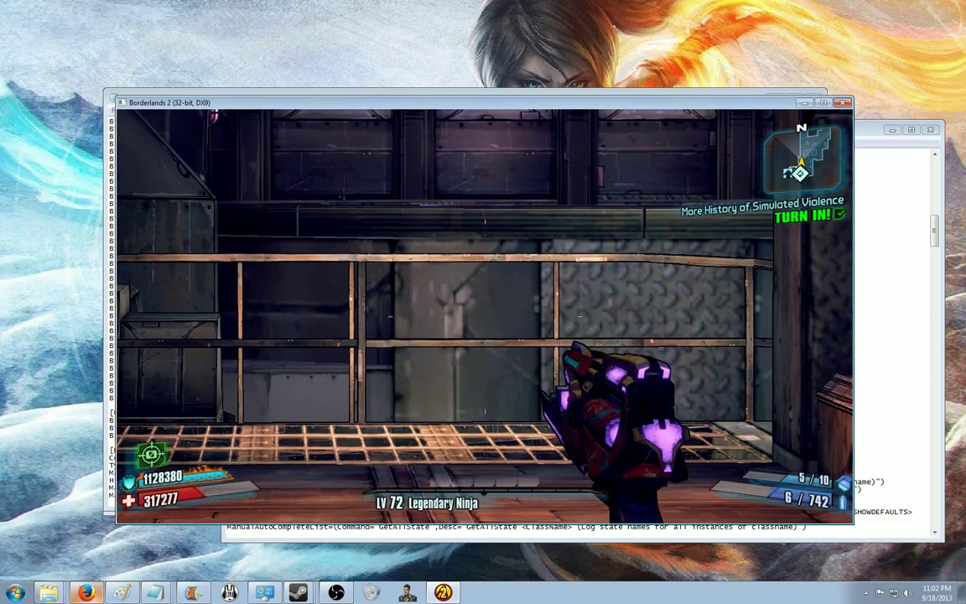
Set the field of view to 70 by running the console command FOV 70.
key(grave)
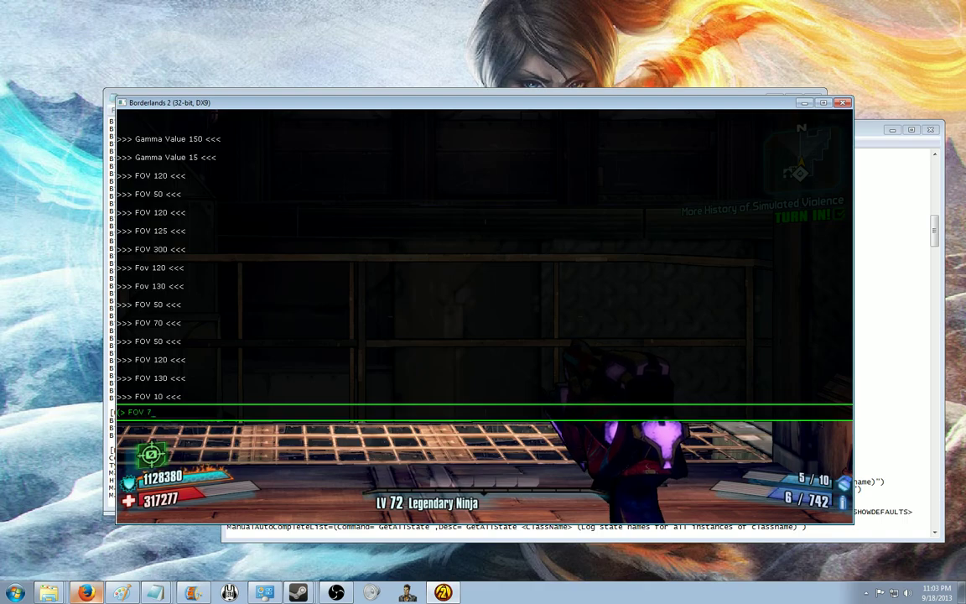
text(FOV 70)
key(Return)
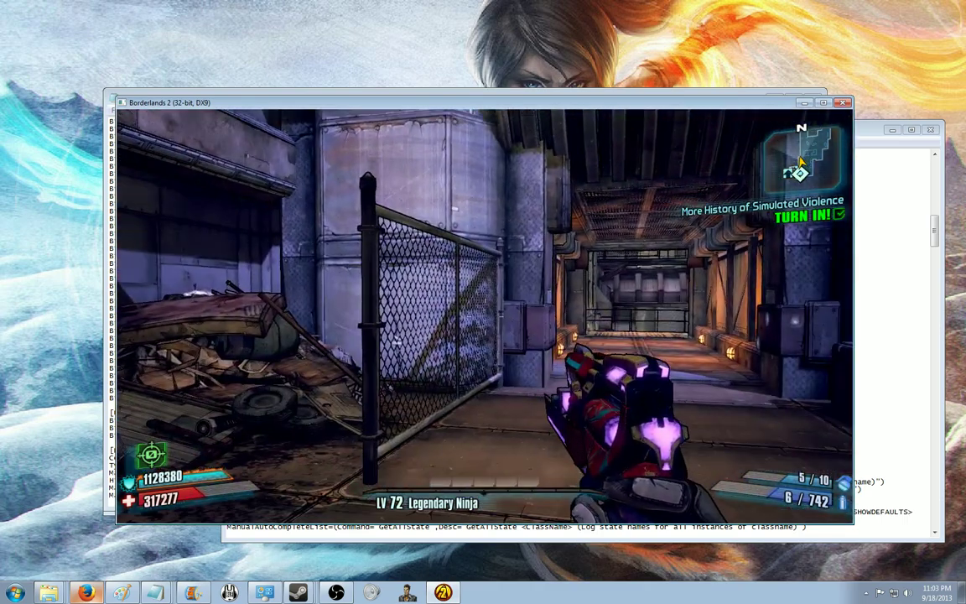
key(grave)
key(grave)
Check the field of view in the game's video settings, keep it at the slider minimum of 70, and resume play.
key(Escape)
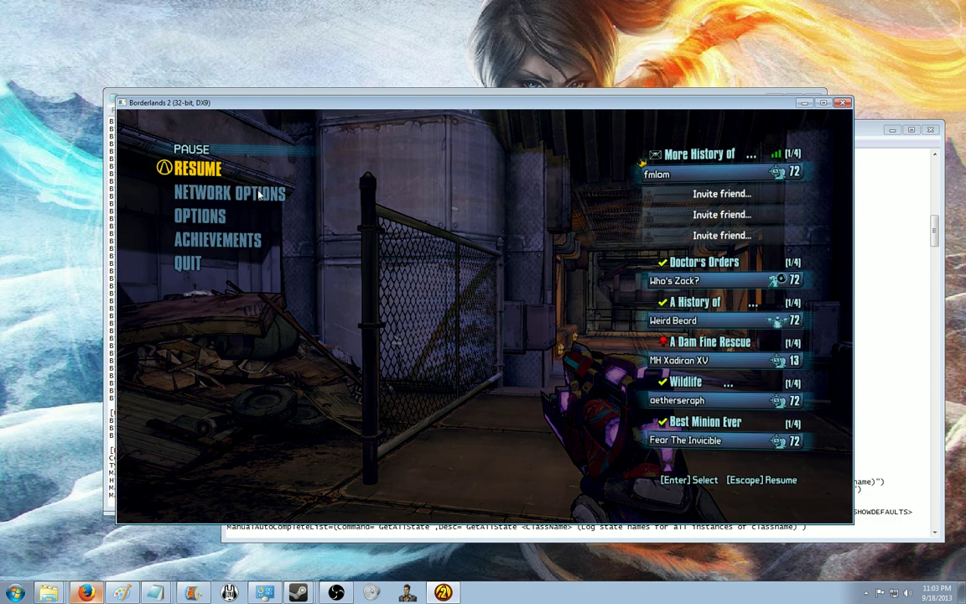
click(225, 215)
click(225, 215)
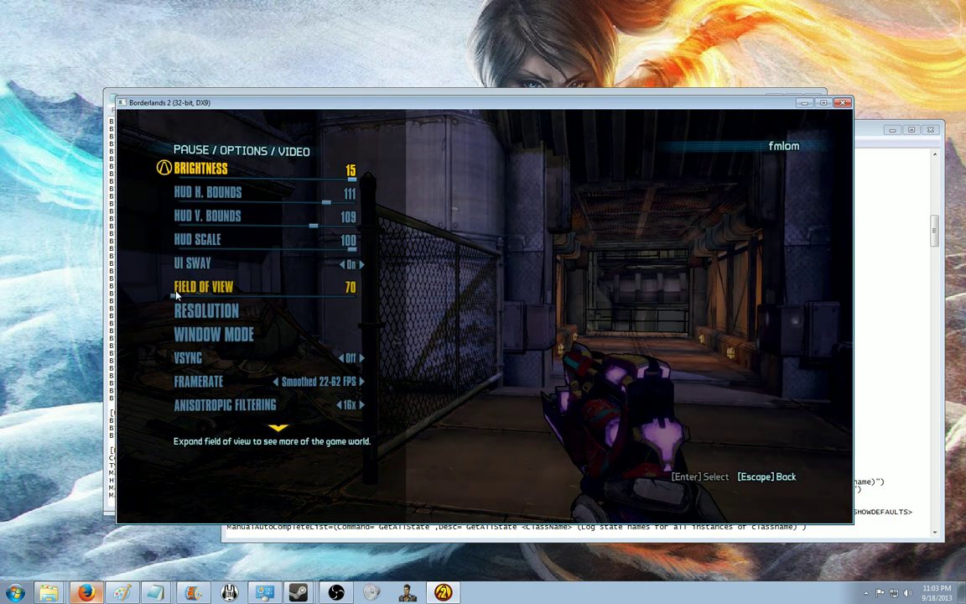
drag(179, 299, 2, 282)
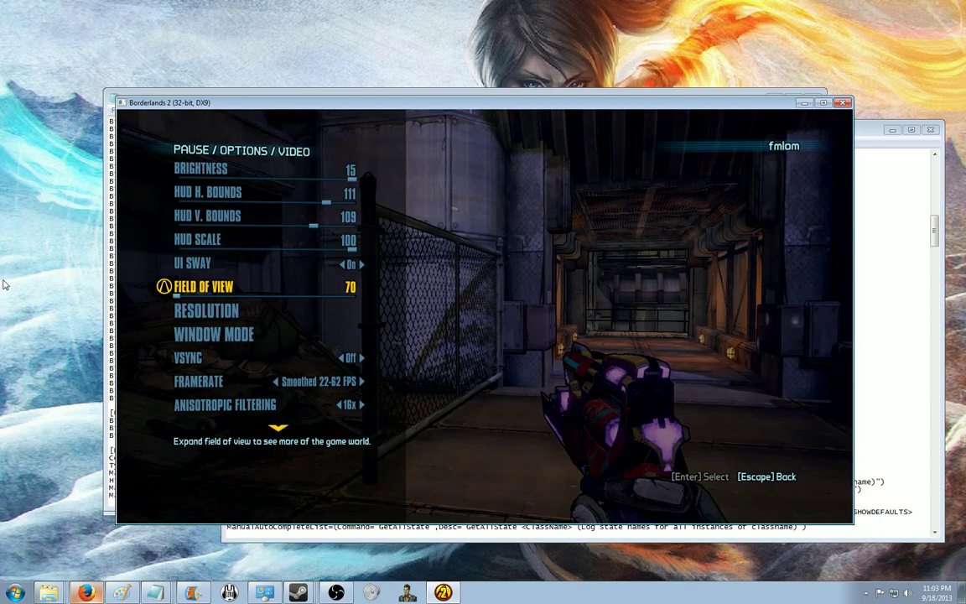
key(Escape)
key(Escape)
key(Escape)
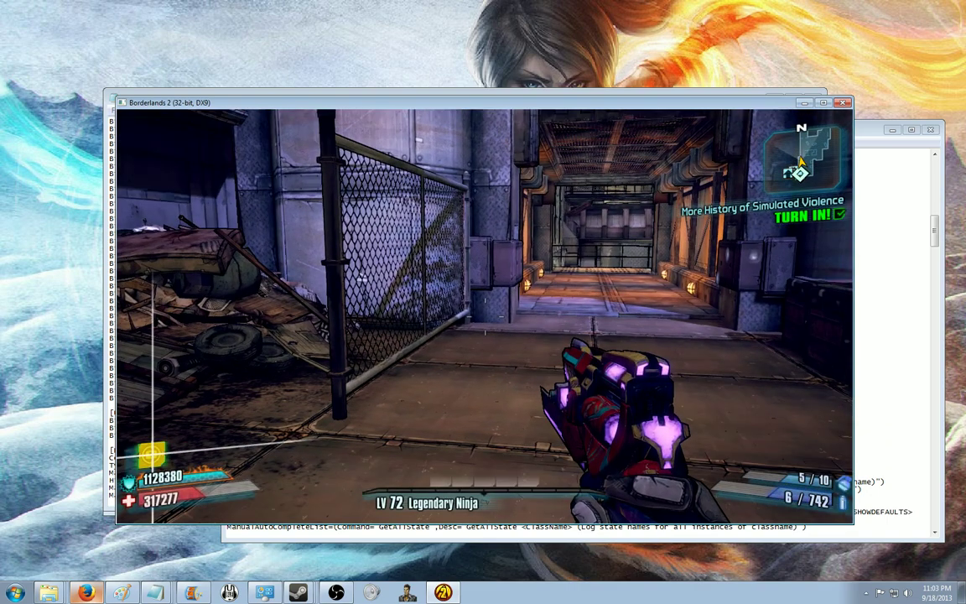
Run the console command FOV 60 to set a field of view of 60.
key(grave)
text(FOV )
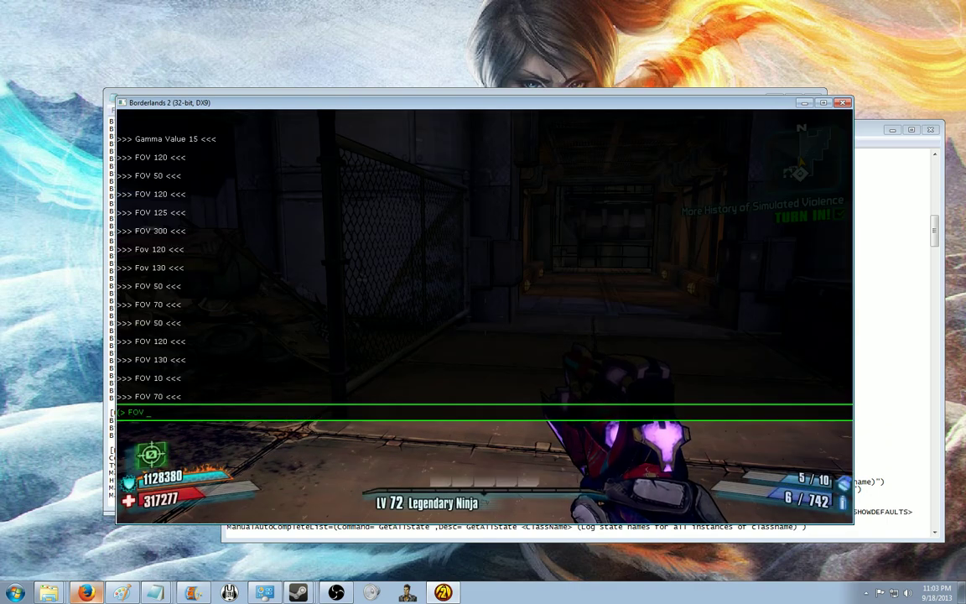
text(80)
key(Return)
key(grave)
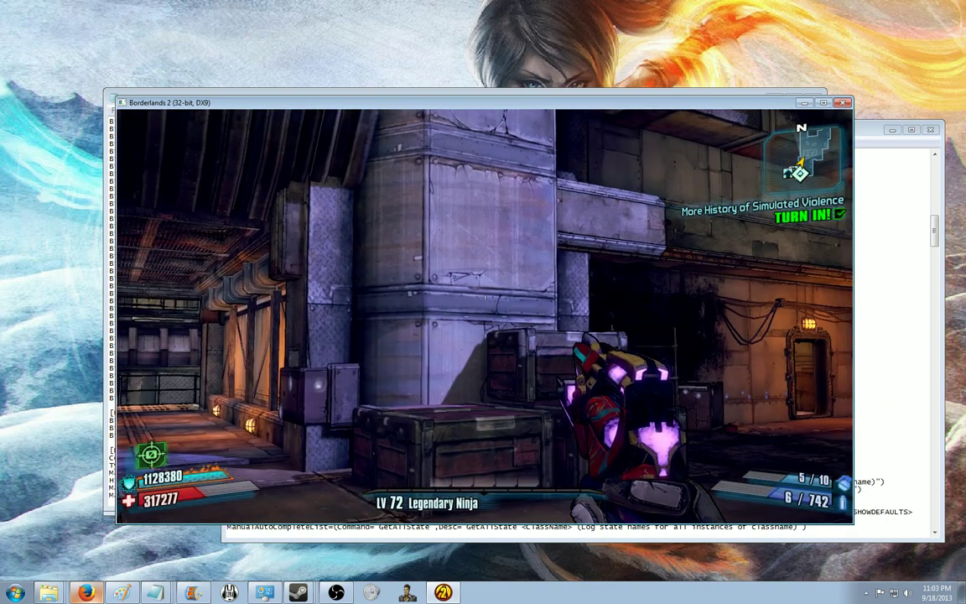
Adjust the field of view up and down in the video settings, bringing it to the slider minimum of 70.
key(Escape)
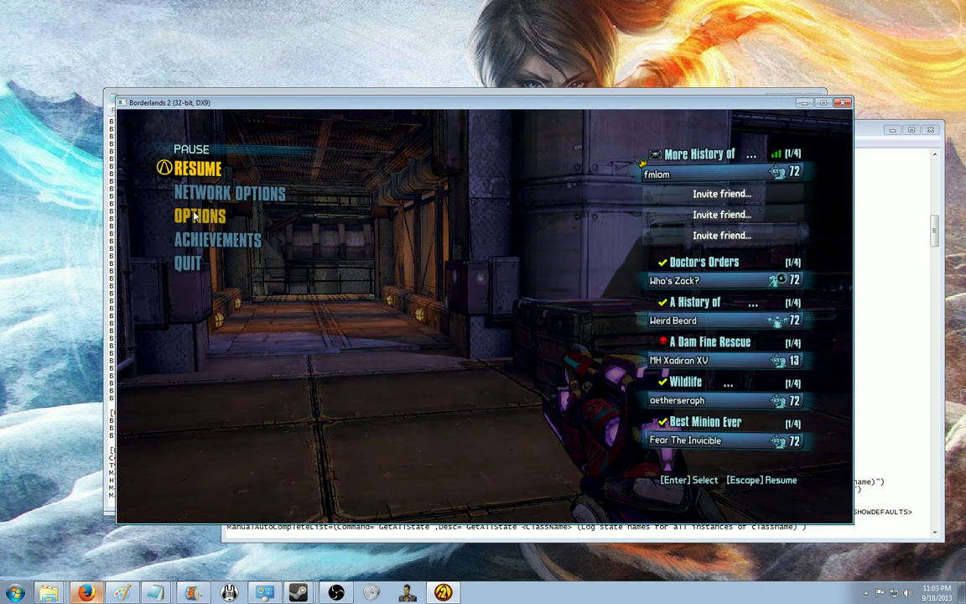
click(195, 217)
click(195, 218)
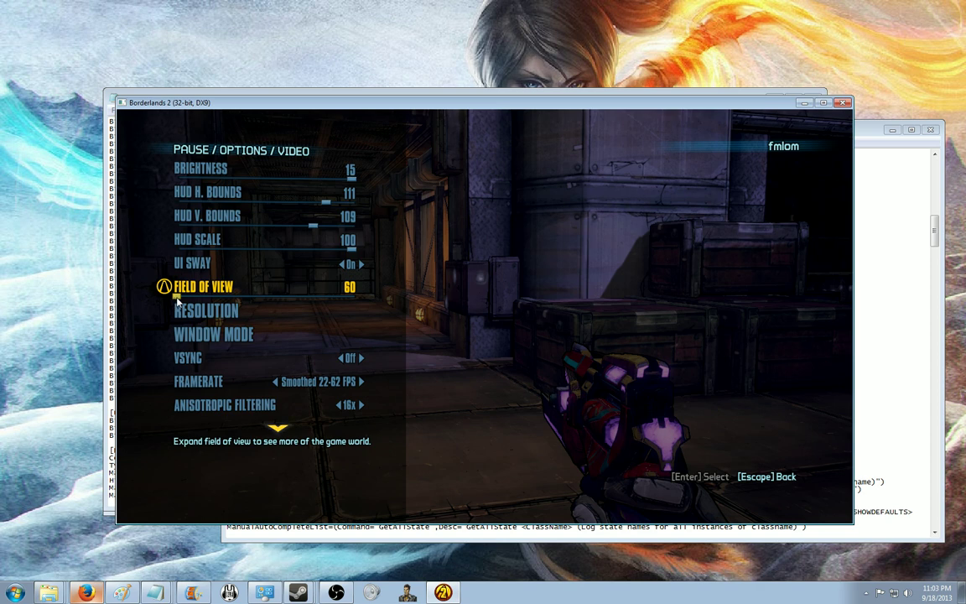
key(Right)
key(Right)
key(Right)
key(Right)
key(Right)
key(Right)
key(Right)
key(Right)
key(Right)
key(Right)
key(Right)
key(Right)
key(Left)
key(Left)
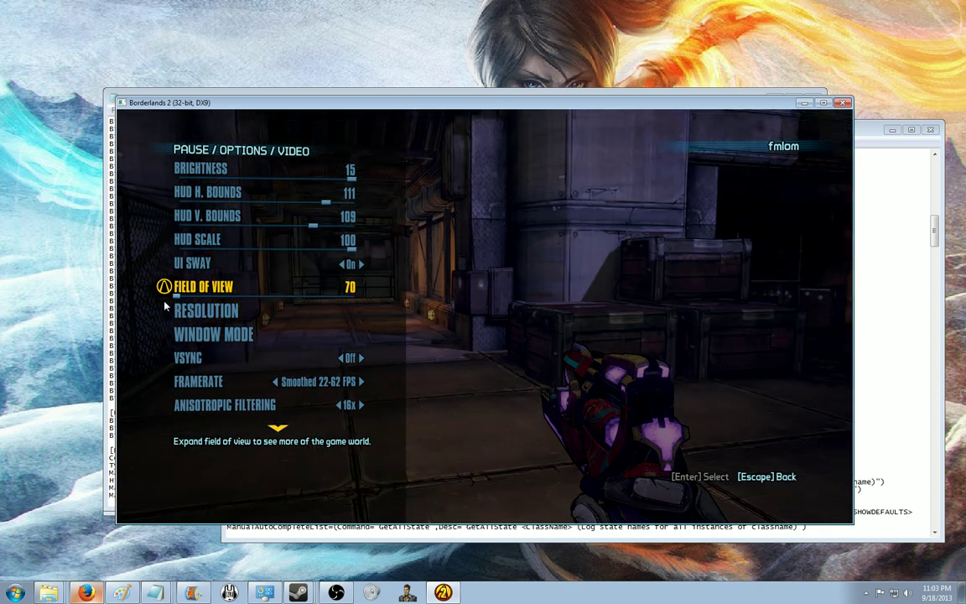
key(Right)
key(Right)
key(Left)
key(Left)
key(Escape)
key(Escape)
Run the console command FOV 120 over the pause screen to widen the field of view.
key(grave)
text(F)
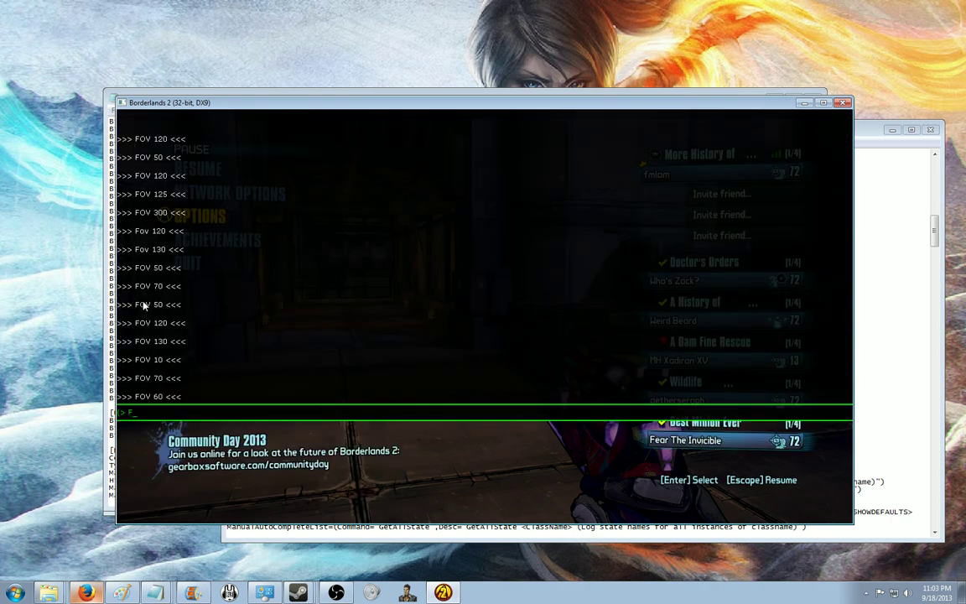
text(OV 120)
key(Return)
key(grave)
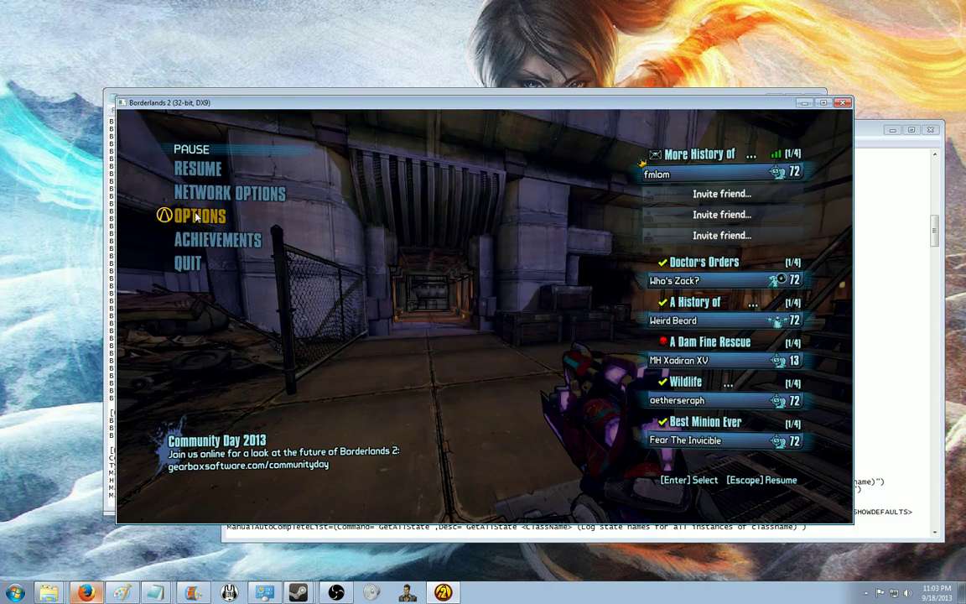
Open the game's video settings and check the current field of view value.
click(198, 217)
click(198, 217)
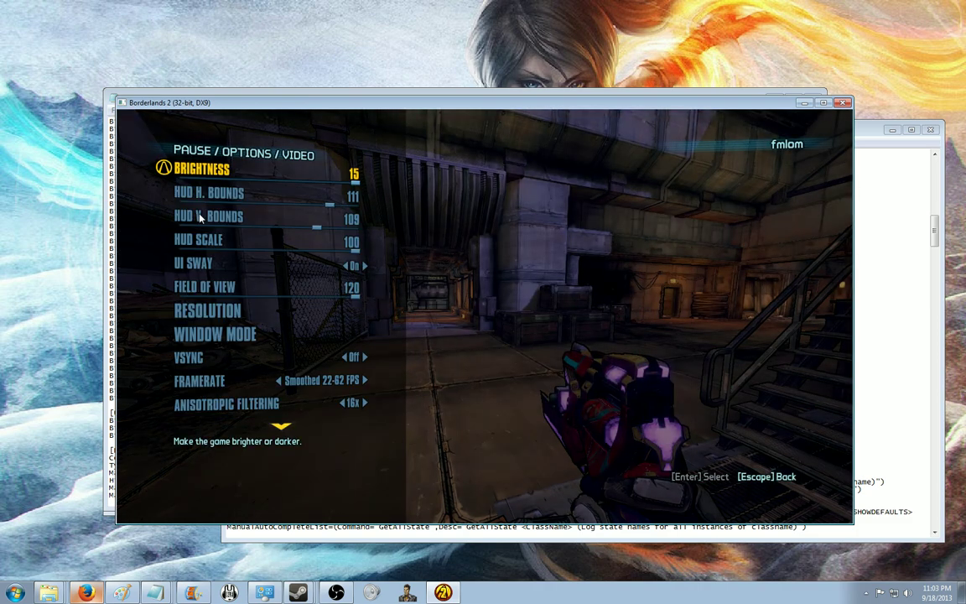
key(Escape)
click(200, 218)
Set the field of view to 180 with the console command FOV 180 and return to the game.
key(grave)
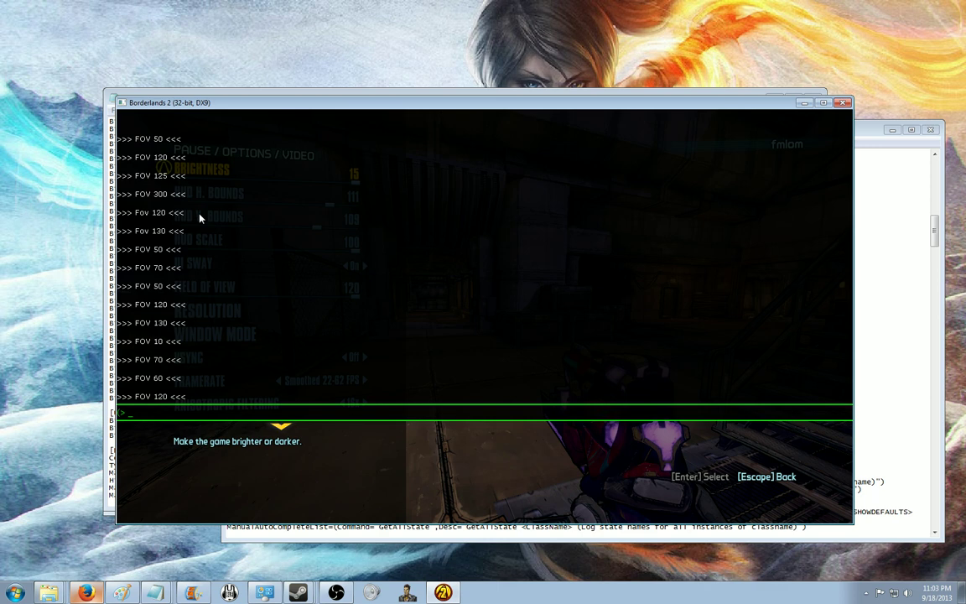
text(FOV 180)
key(Return)
key(grave)
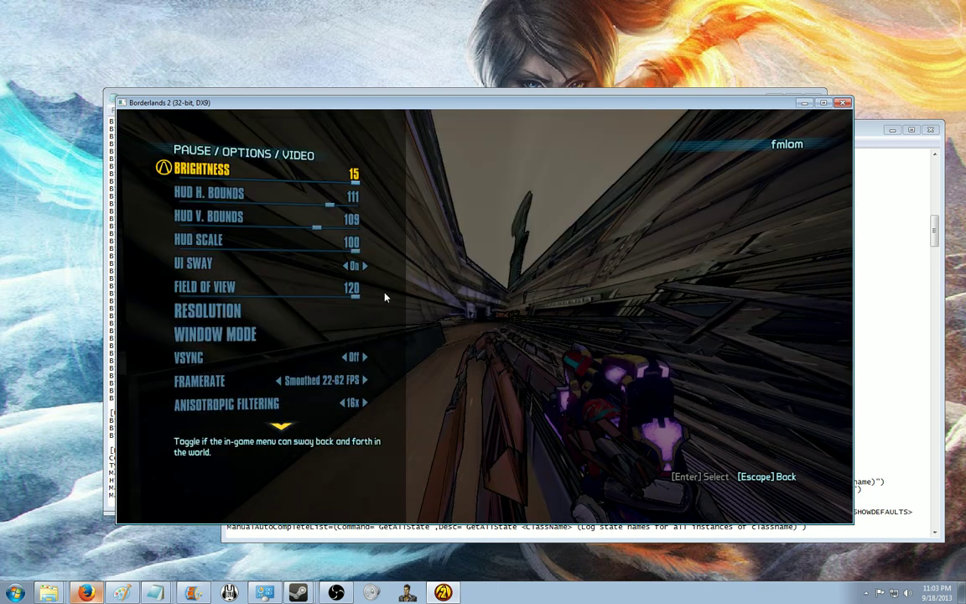
key(Escape)
key(Escape)
key(Escape)
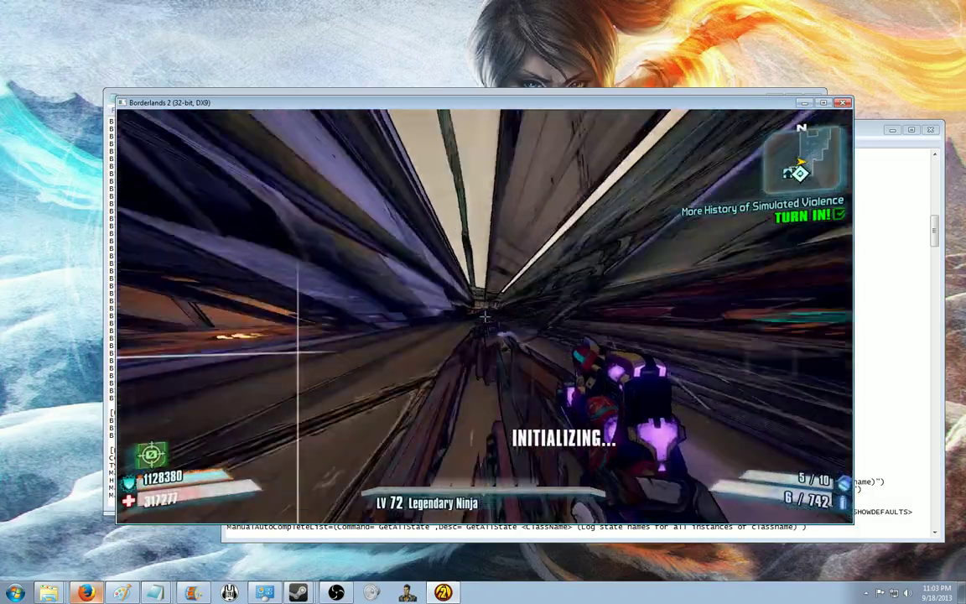
Bring the field of view down to the slider maximum of 110 in the video settings and leave the settings.
key(grave)
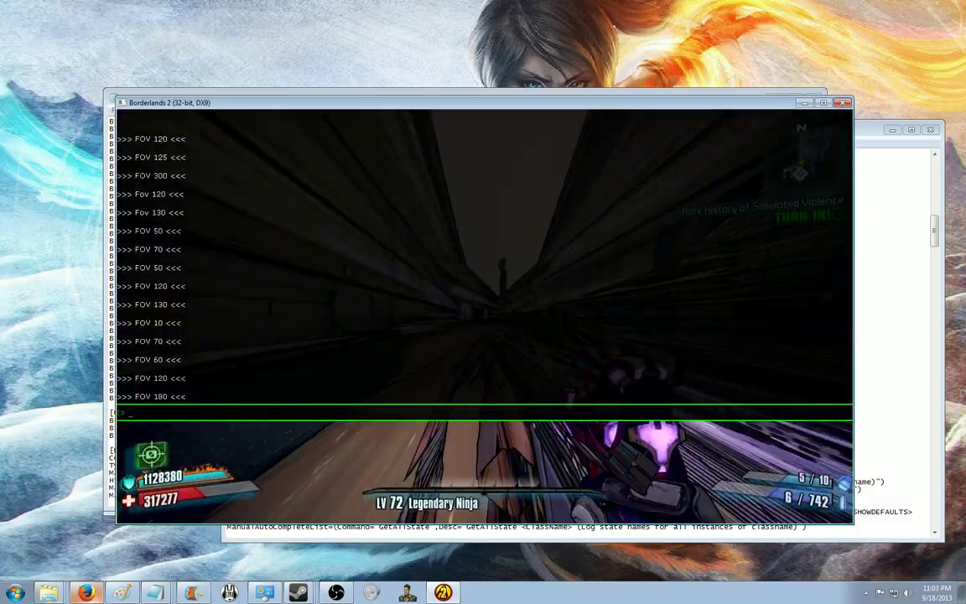
key(grave)
key(Escape)
click(192, 221)
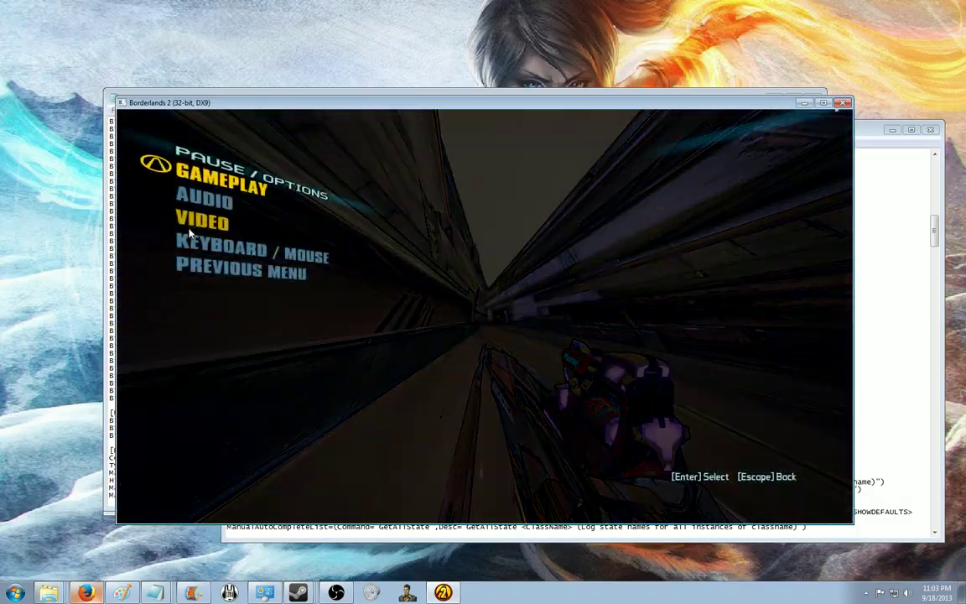
click(190, 222)
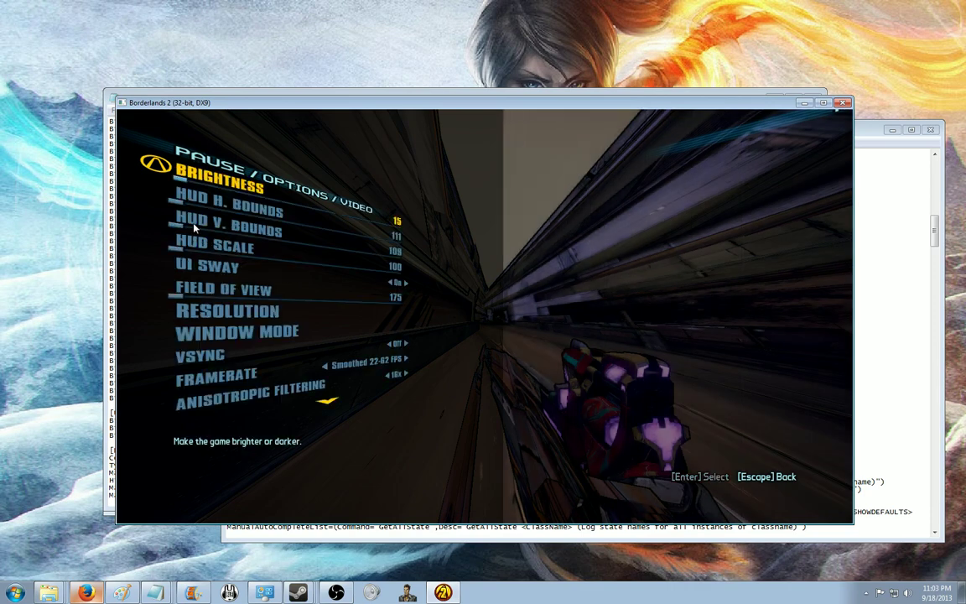
click(401, 309)
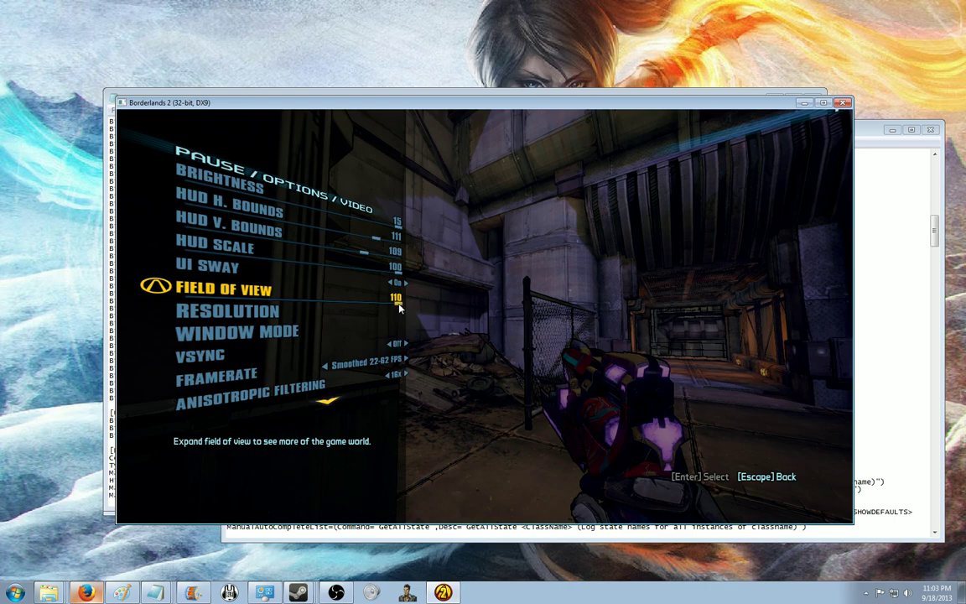
key(Escape)
key(Escape)
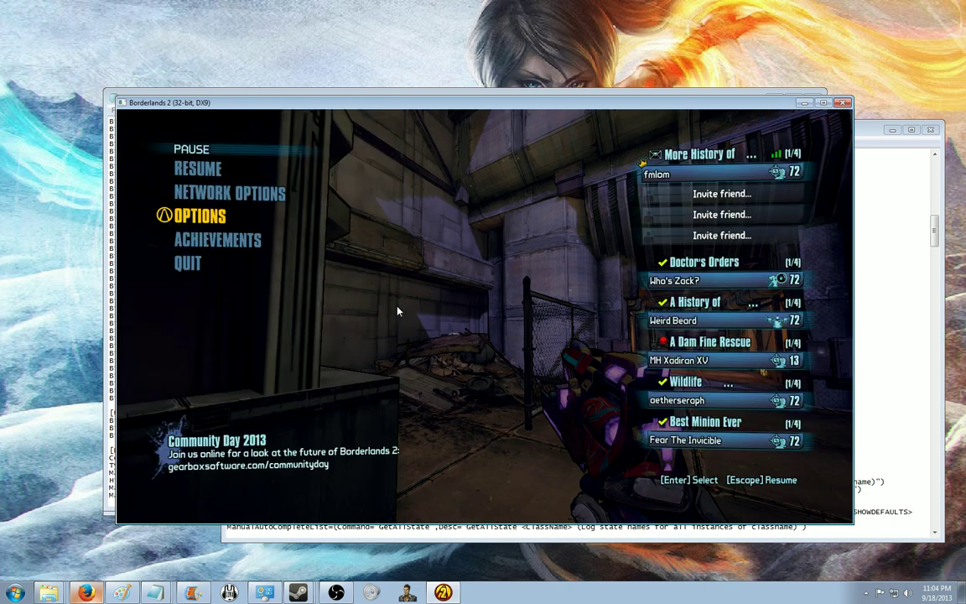
key(Escape)
key(Escape)
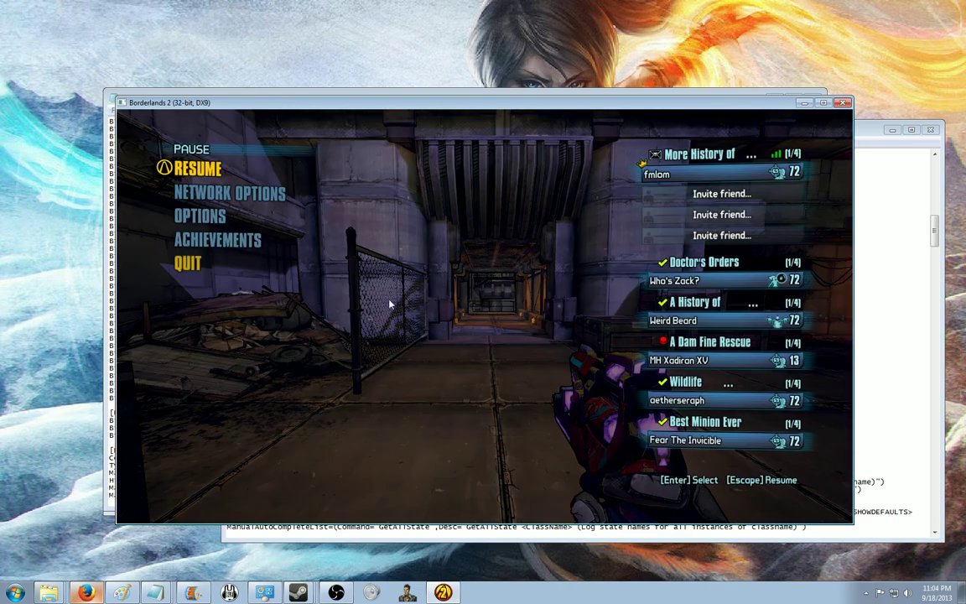
Restore a field of view of 120 with the console command FOV 120 and resume play.
key(Escape)
key(Escape)
key(grave)
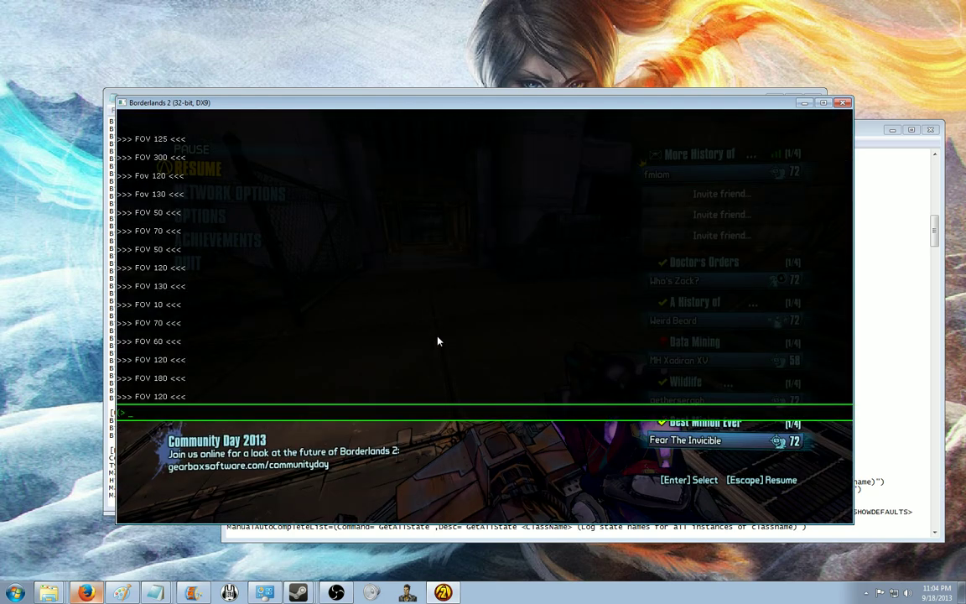
key(Escape)
key(Escape)
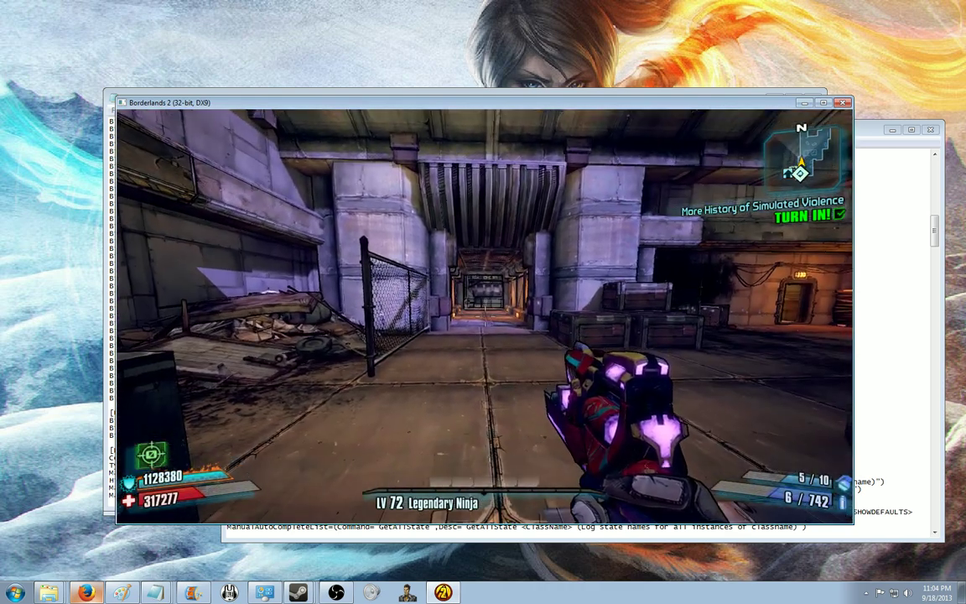
Take a screenshot of the game by running the Shot command in the full console.
key(grave)
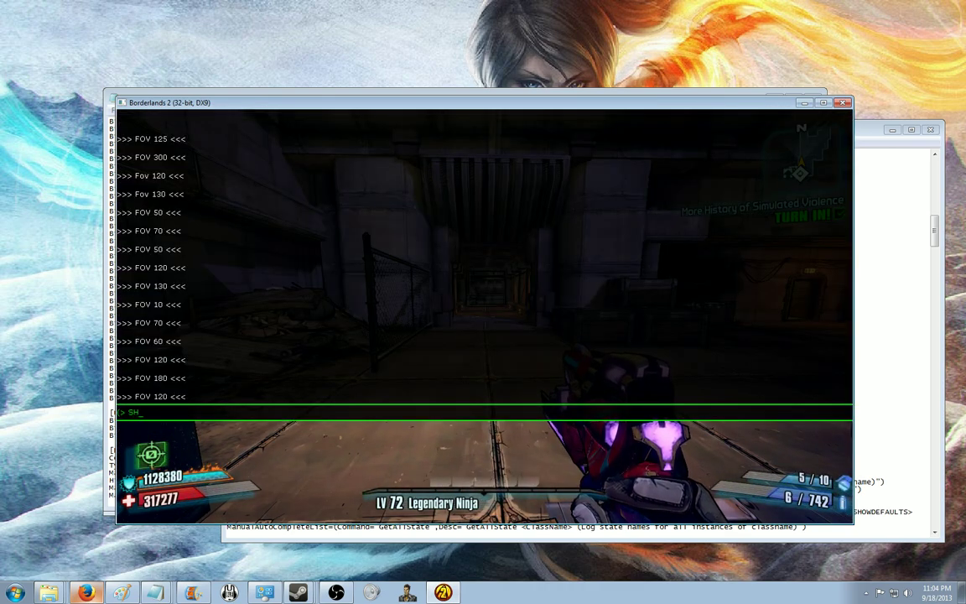
text(Shot)
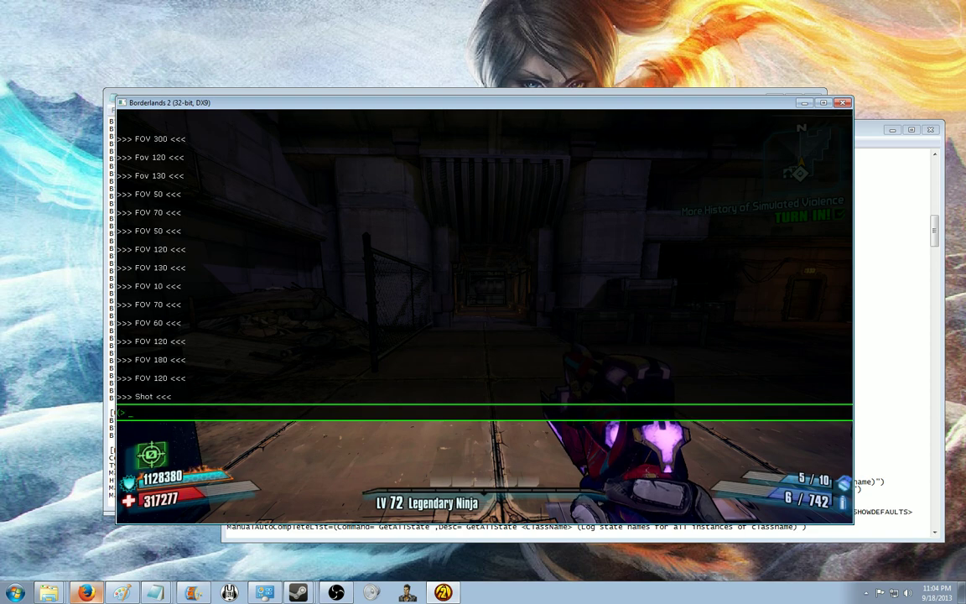
key(Return)
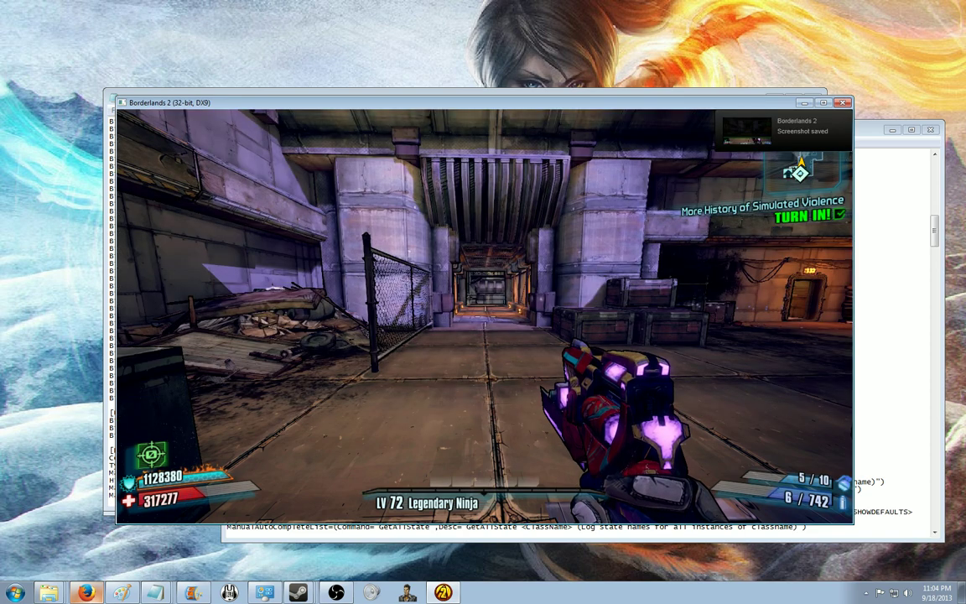
Move forward and take another screenshot by running SHOT in the single-line console, keeping the scene unobscured.
key(w)
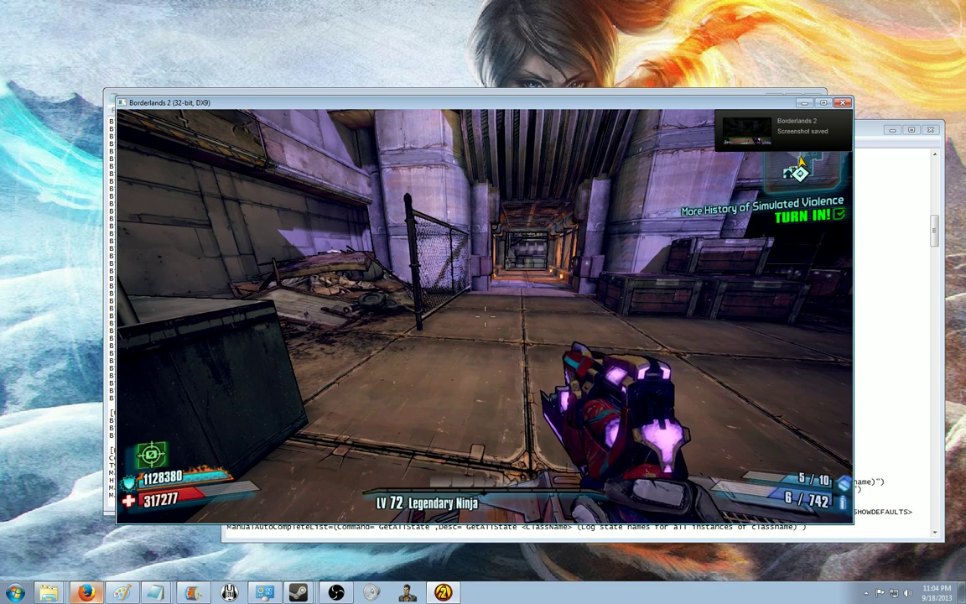
key(grave)
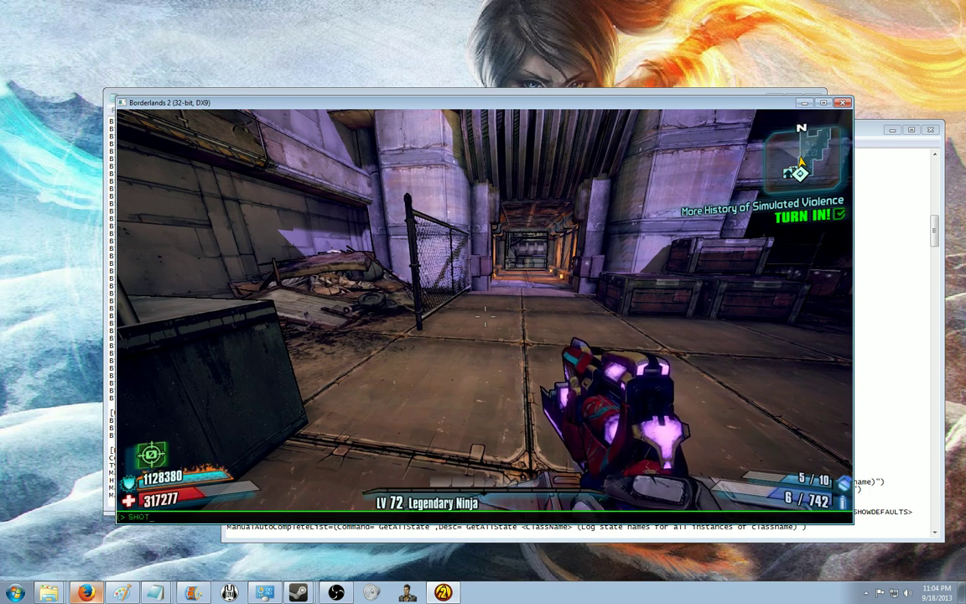
text(SHOT)
key(Return)
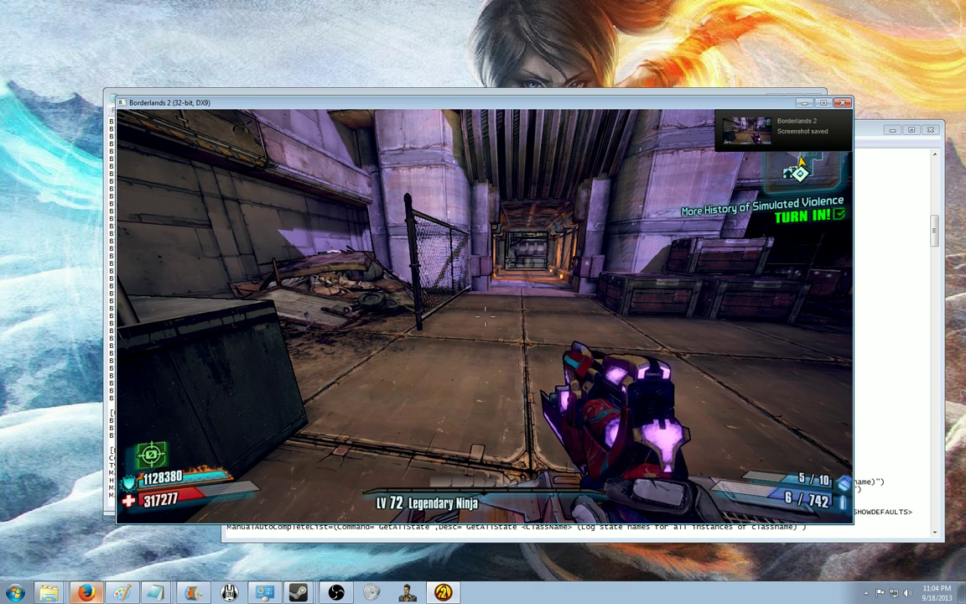
Hide the HUD with the console command ToggleHUD, then restore it by pausing the game and resuming play.
key(grave)
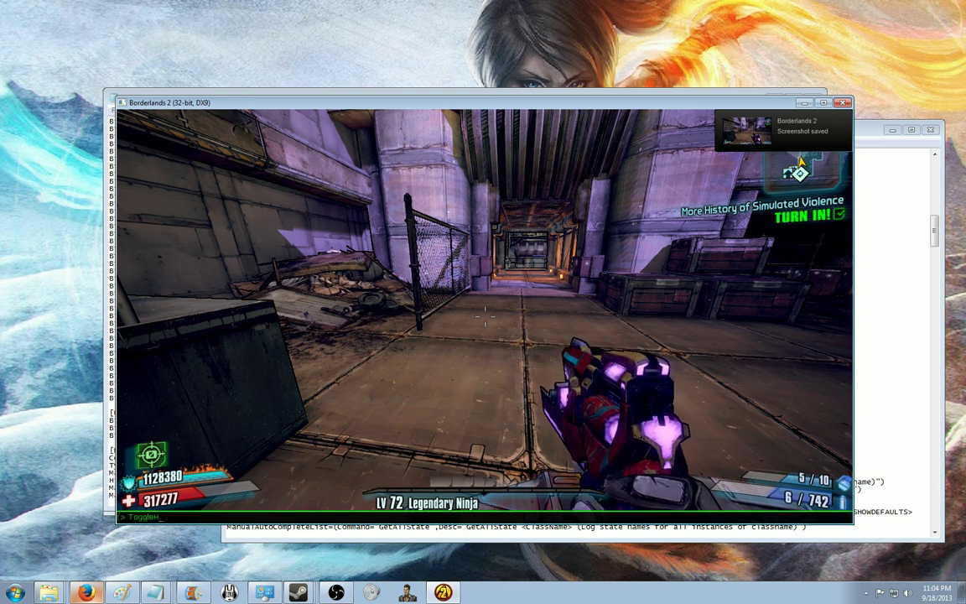
key(Return)
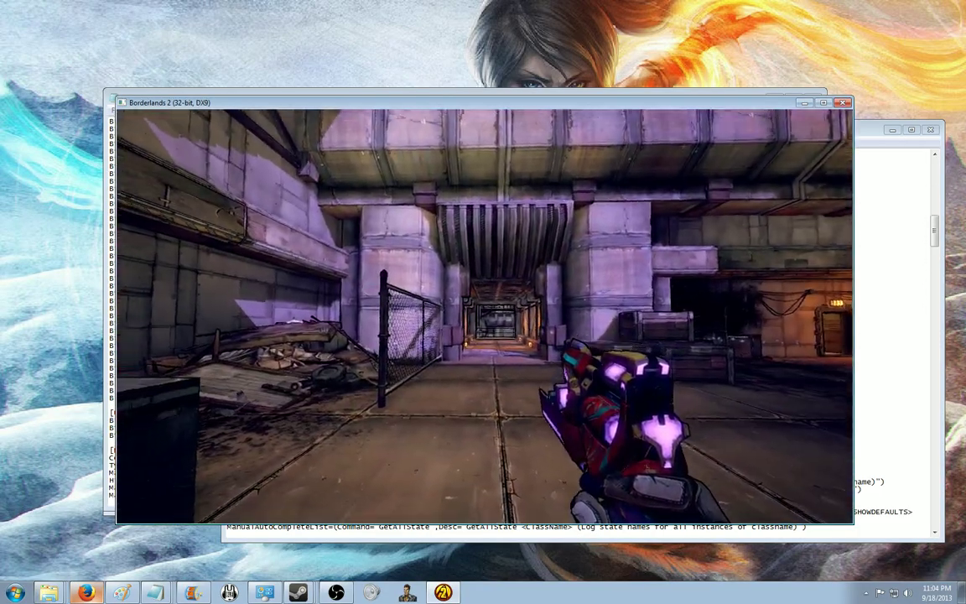
key(Escape)
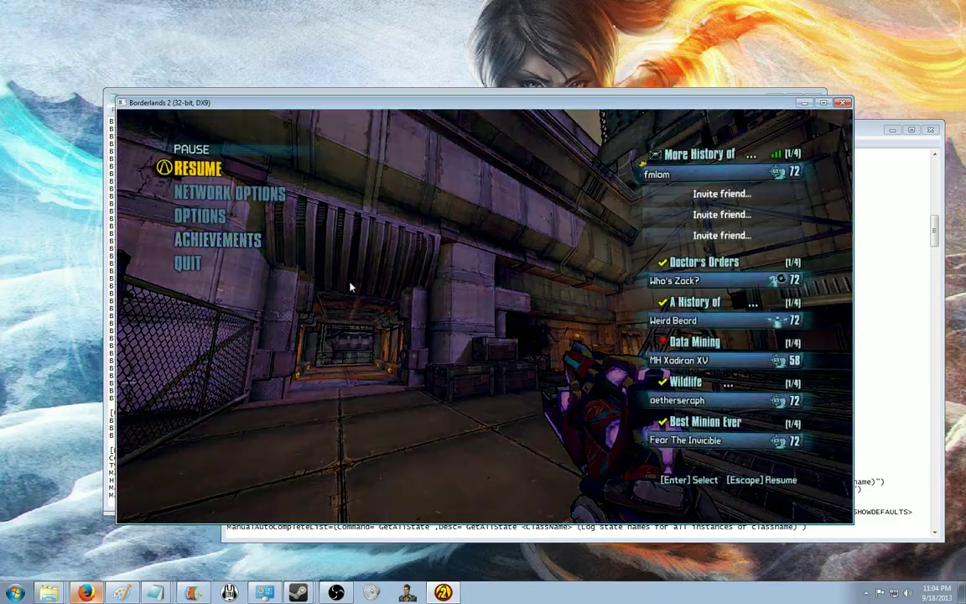
key(Escape)
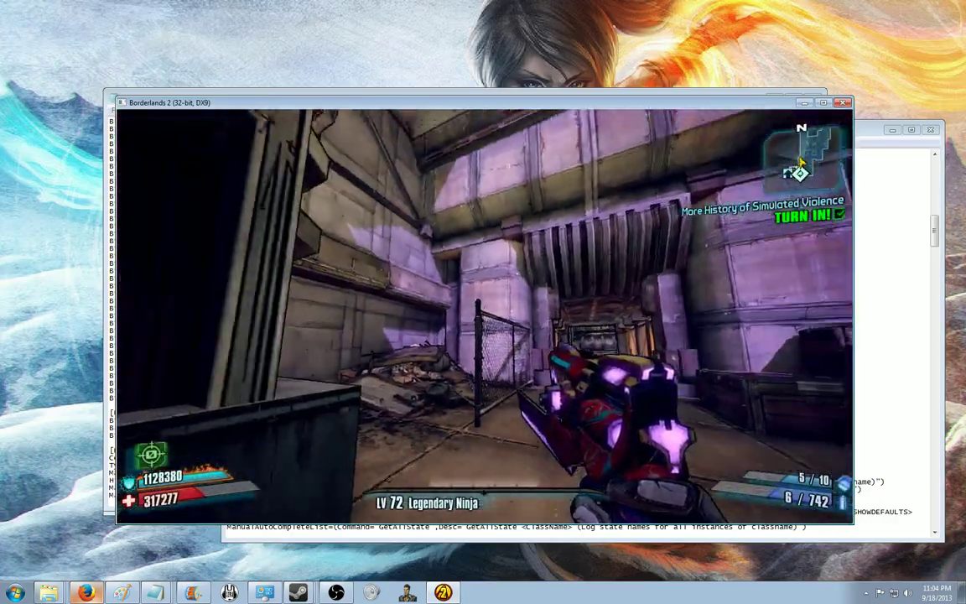
key(Escape)
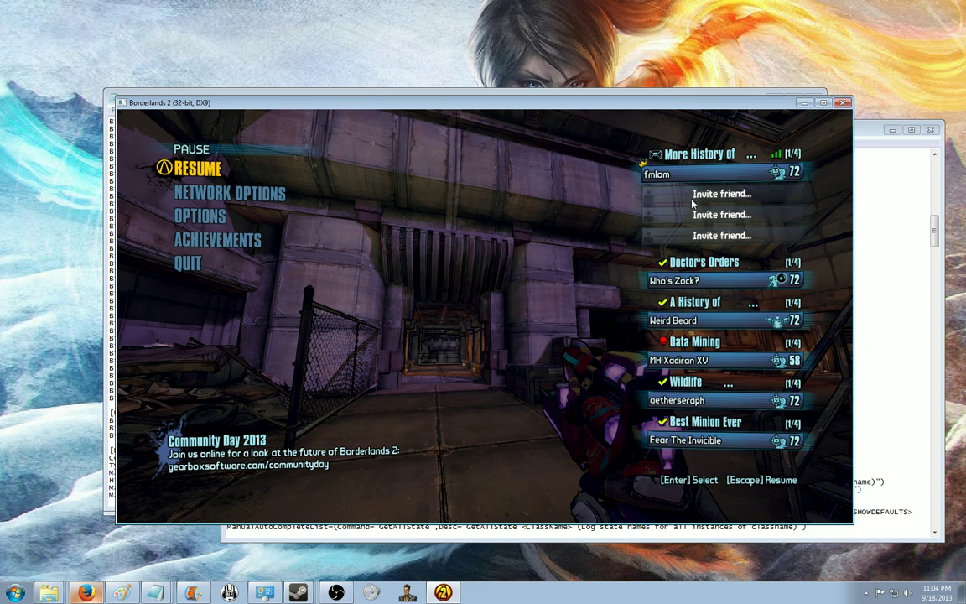
key(Escape)
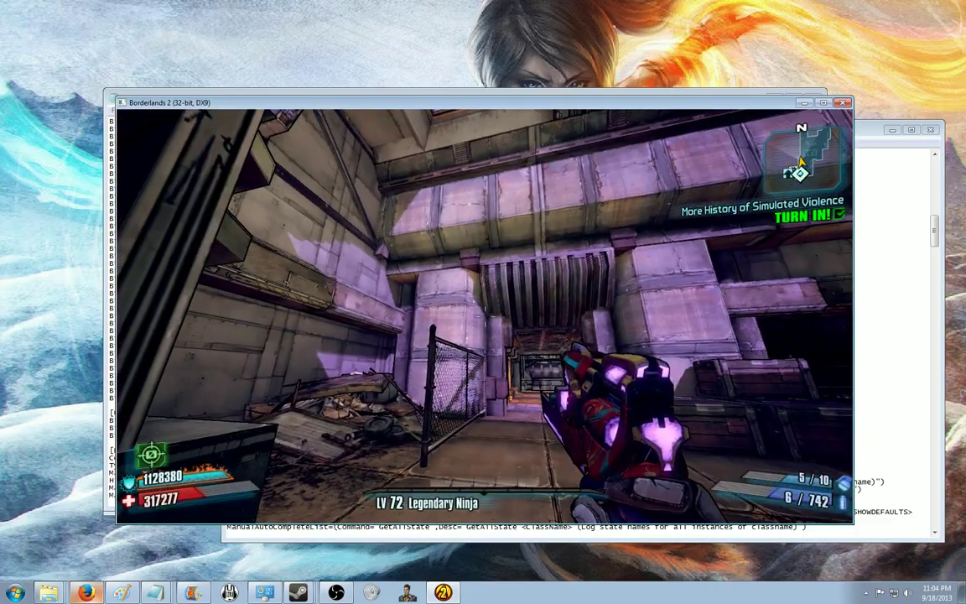
Pause the game and browse in Windows Explorer to the My Documents folder of the user profile on drive C.
key(Escape)
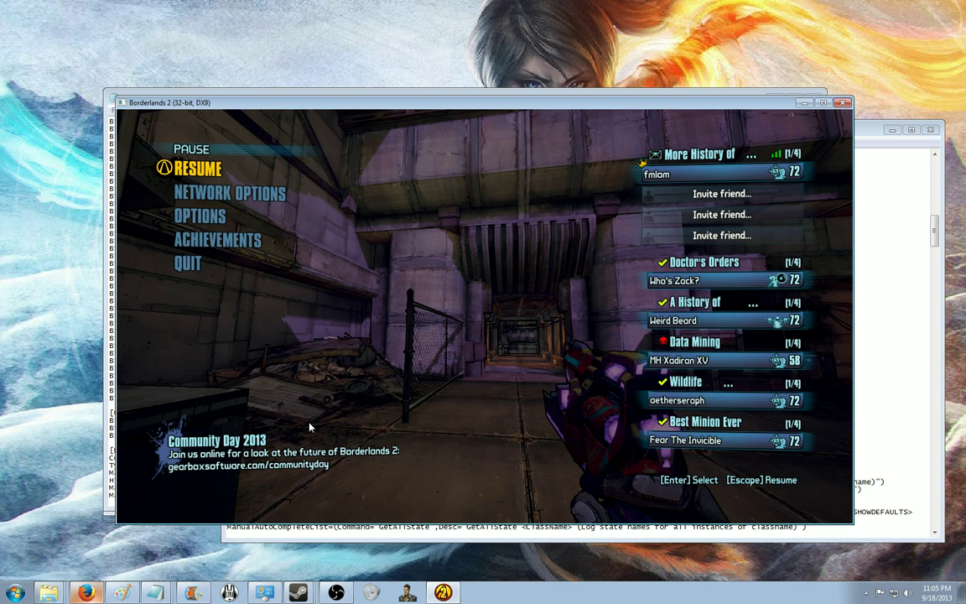
key(super+e)
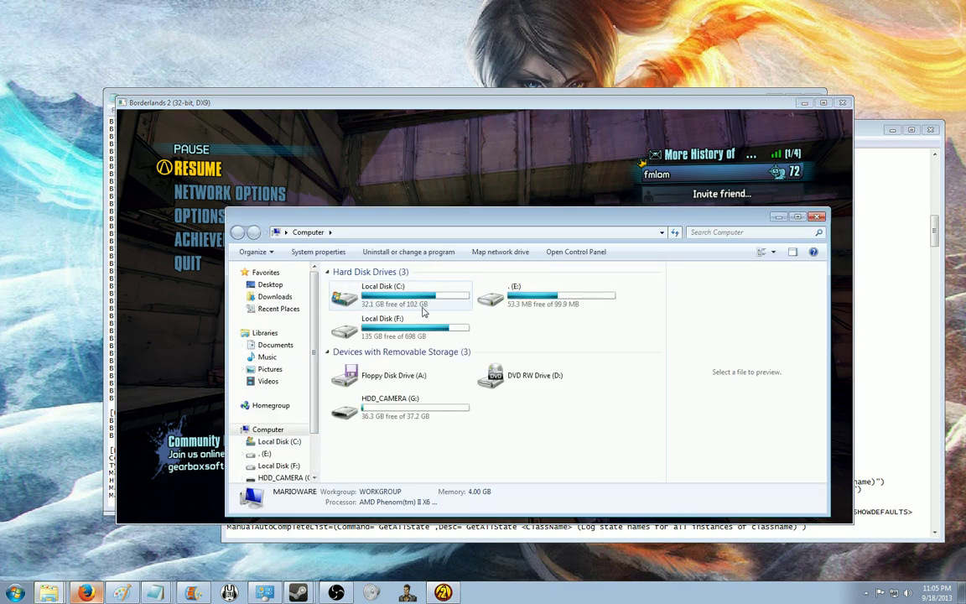
double_click(379, 290)
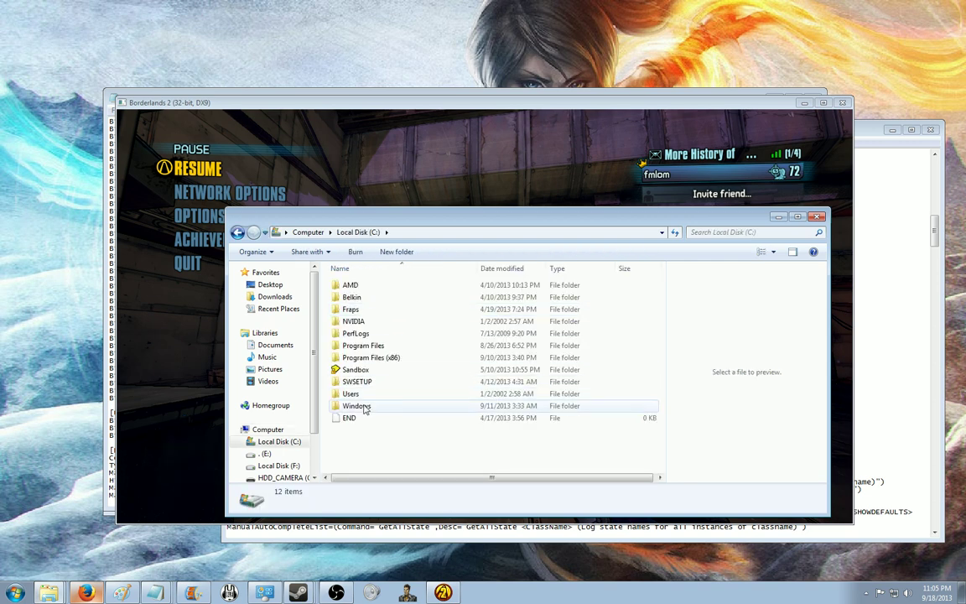
click(367, 360)
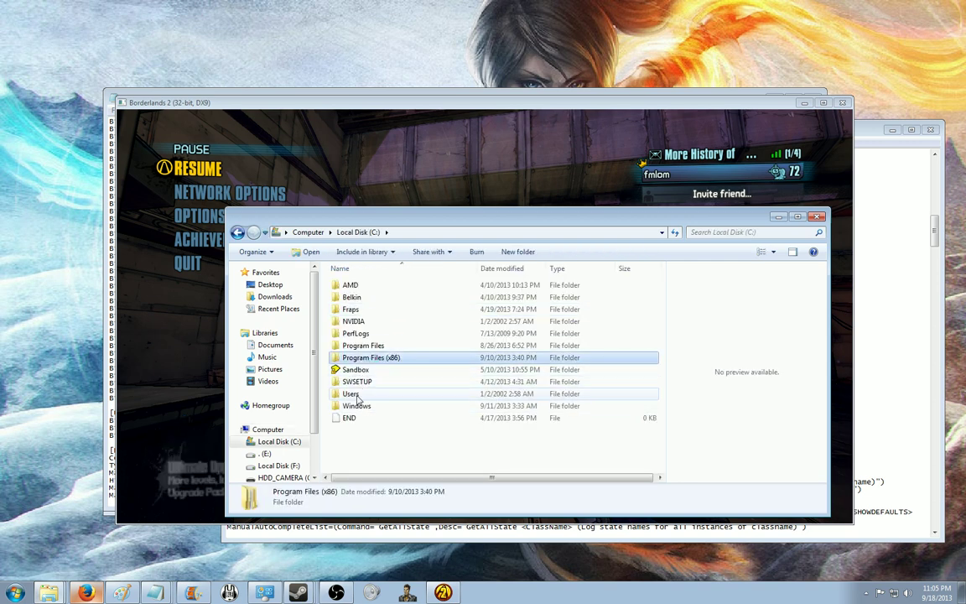
click(358, 394)
double_click(358, 395)
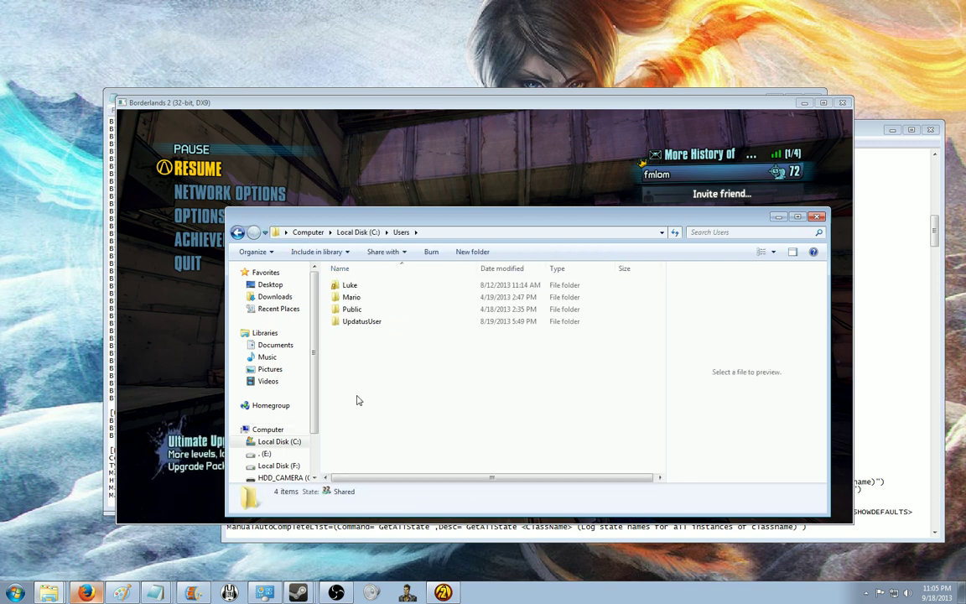
double_click(349, 286)
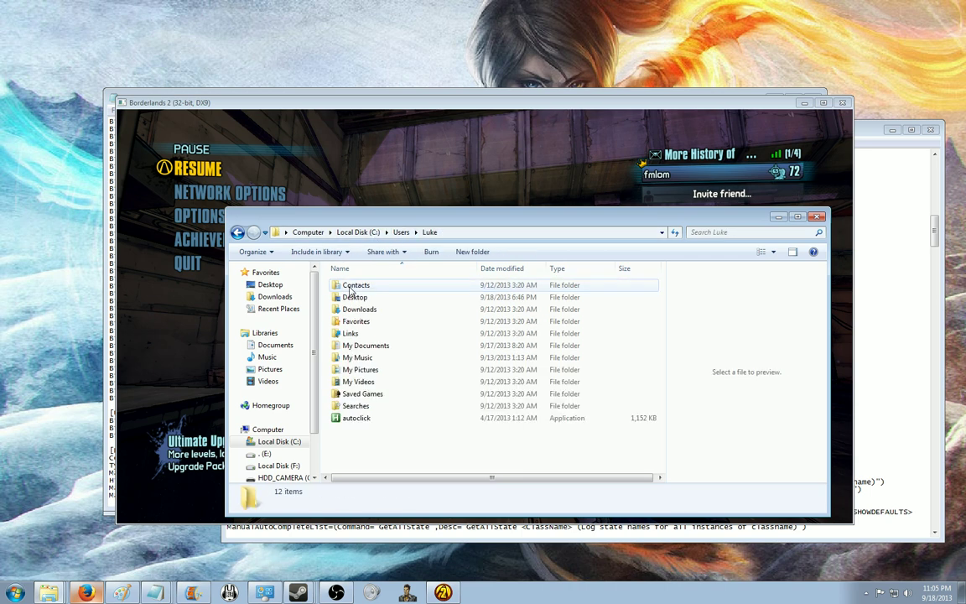
double_click(359, 346)
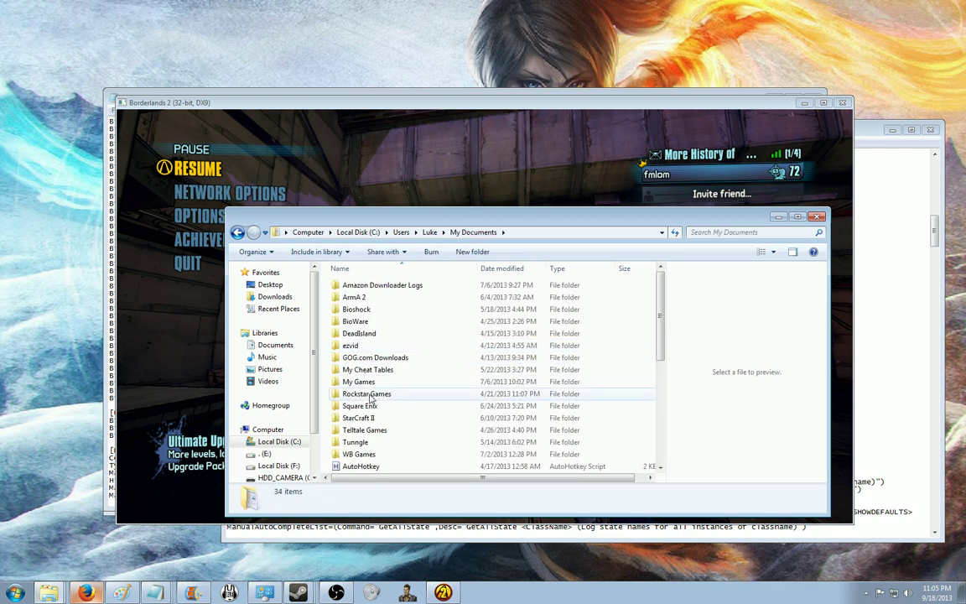
Open the Config folder inside My Games, Borderlands 2, WillowGame.
click(367, 383)
double_click(367, 382)
double_click(364, 308)
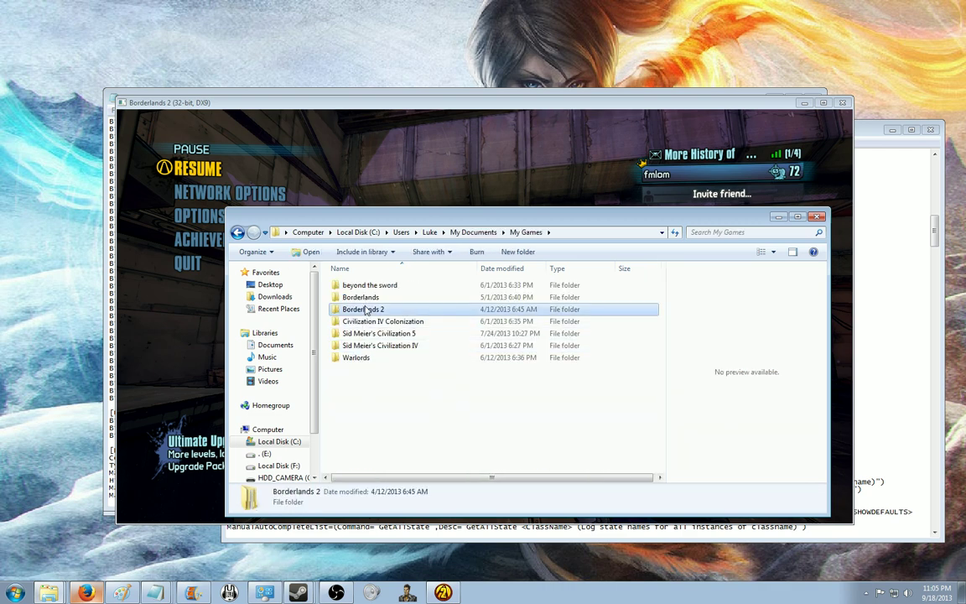
double_click(363, 312)
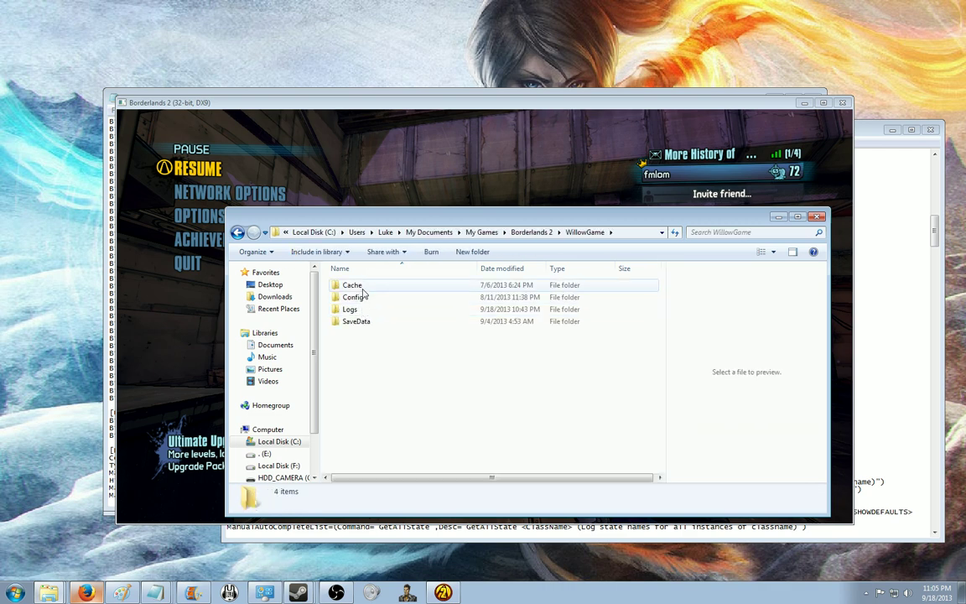
click(363, 299)
double_click(363, 298)
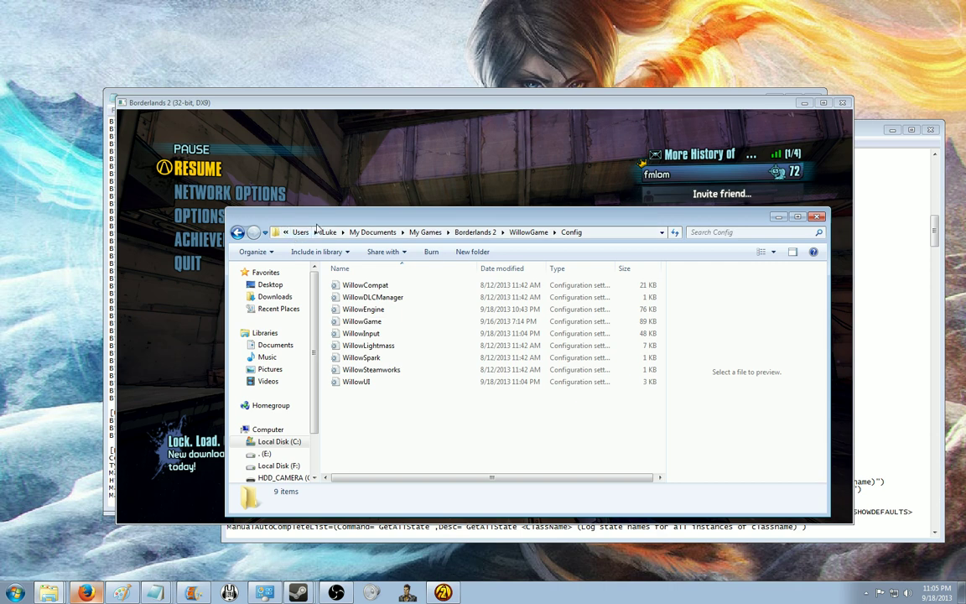
Open the WillowInput configuration file in Notepad and examine its ConsoleKey and TypeKey entries under [Engine.Console].
click(365, 335)
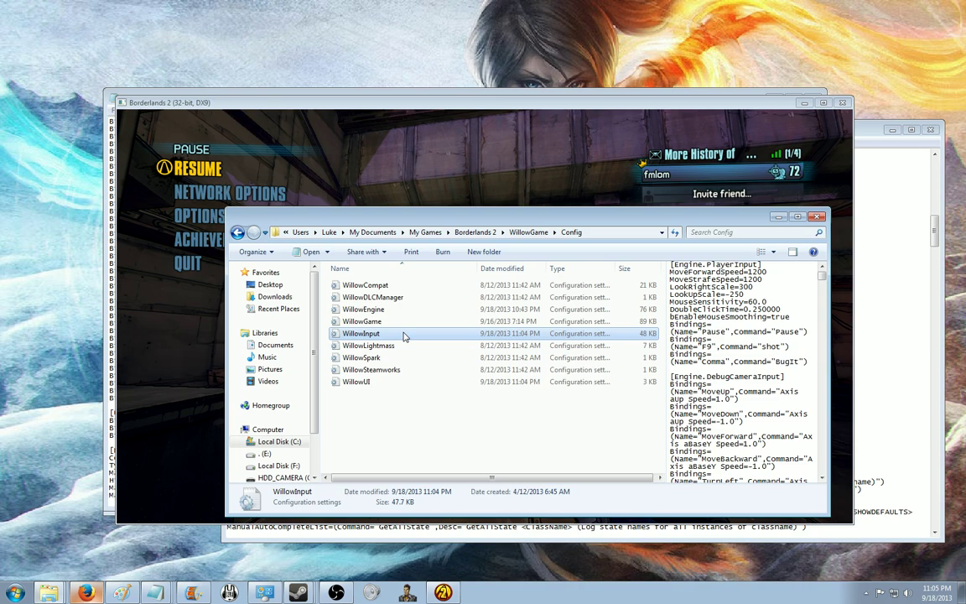
double_click(401, 334)
scroll(407, 324, down, 20)
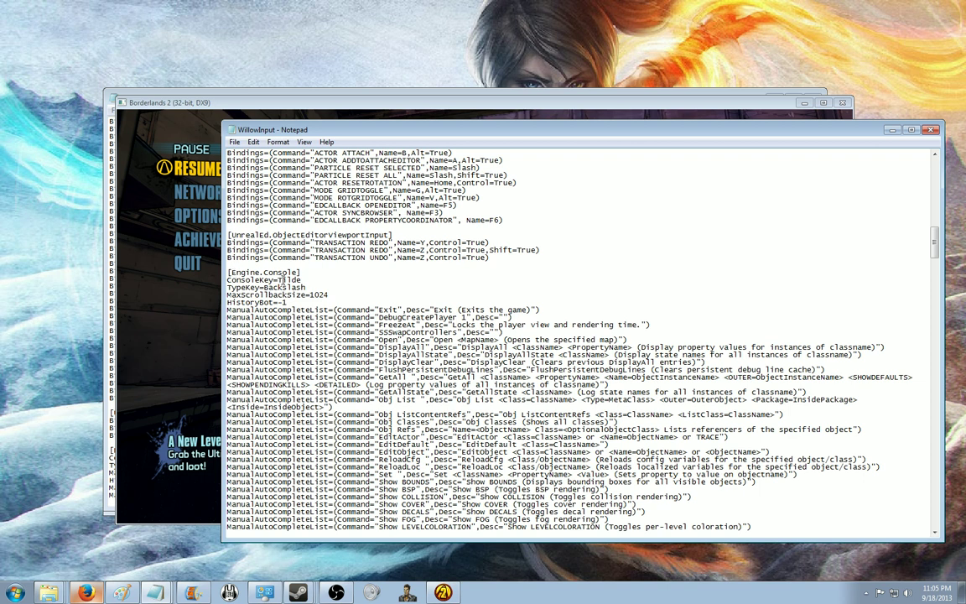
double_click(237, 279)
click(277, 287)
double_click(260, 287)
click(251, 287)
drag(227, 287, 306, 287)
Bring the other open WillowInput copy forward and examine its ConsoleKey and TypeKey entries.
click(166, 90)
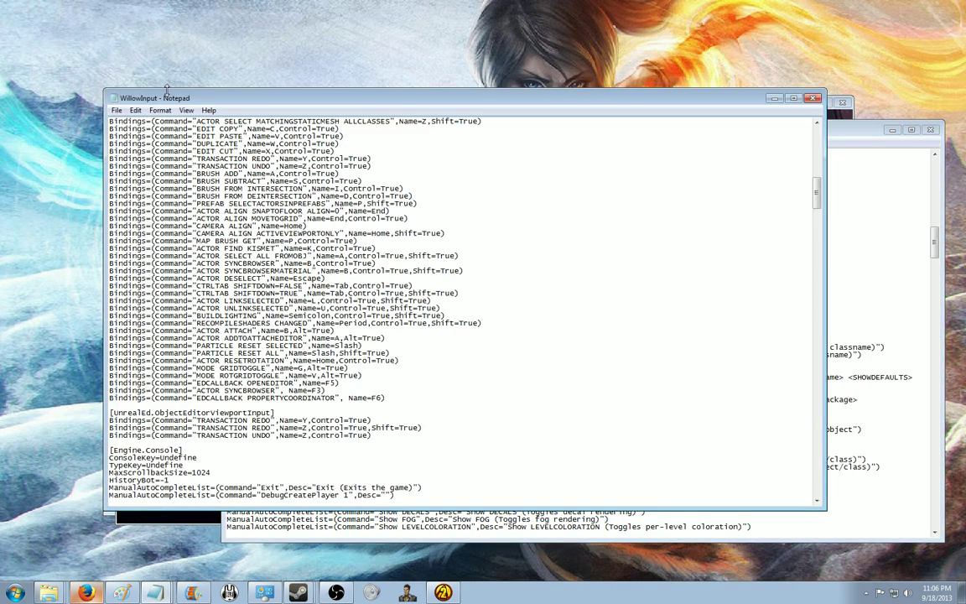
drag(330, 101, 388, 87)
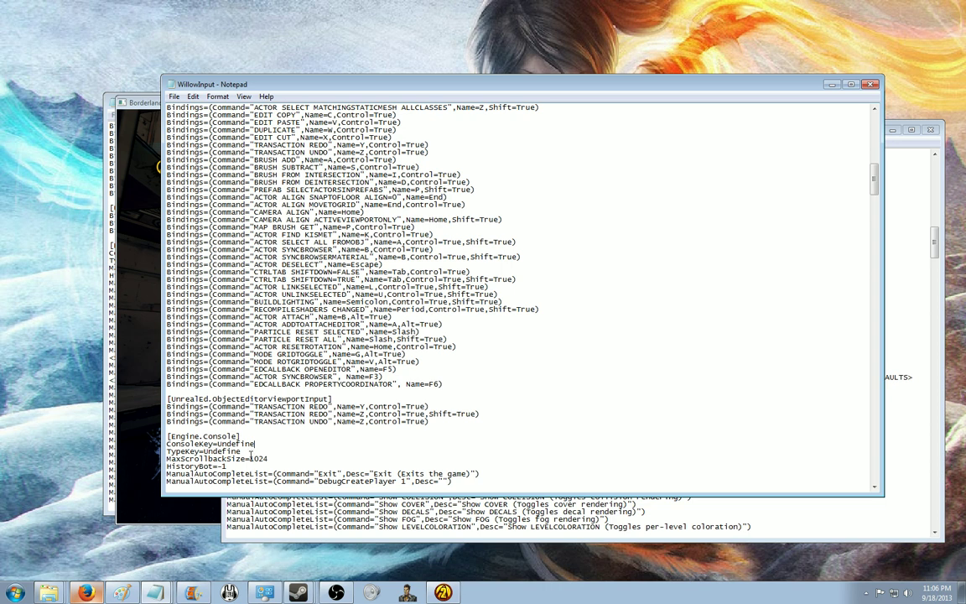
drag(245, 451, 227, 444)
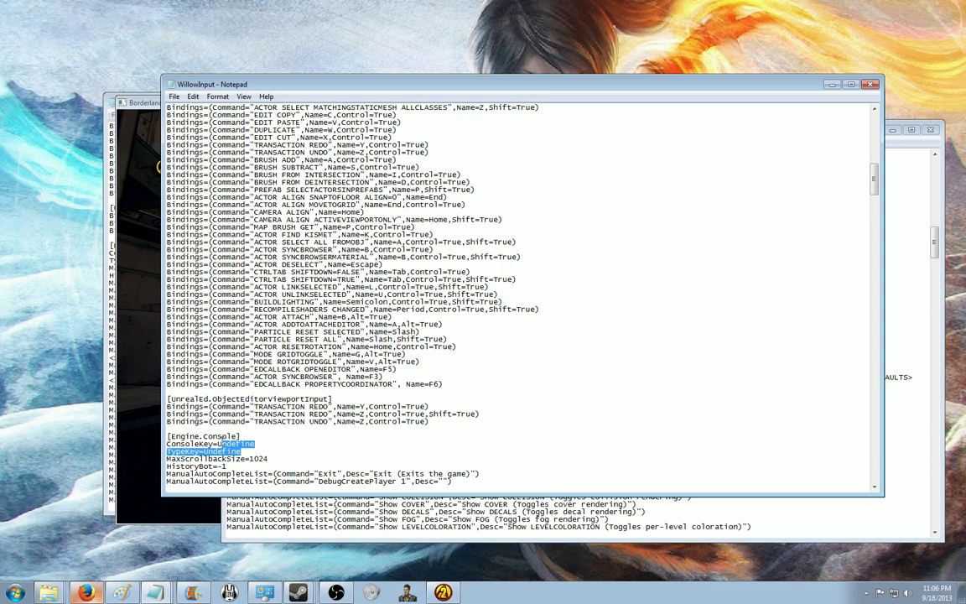
click(256, 443)
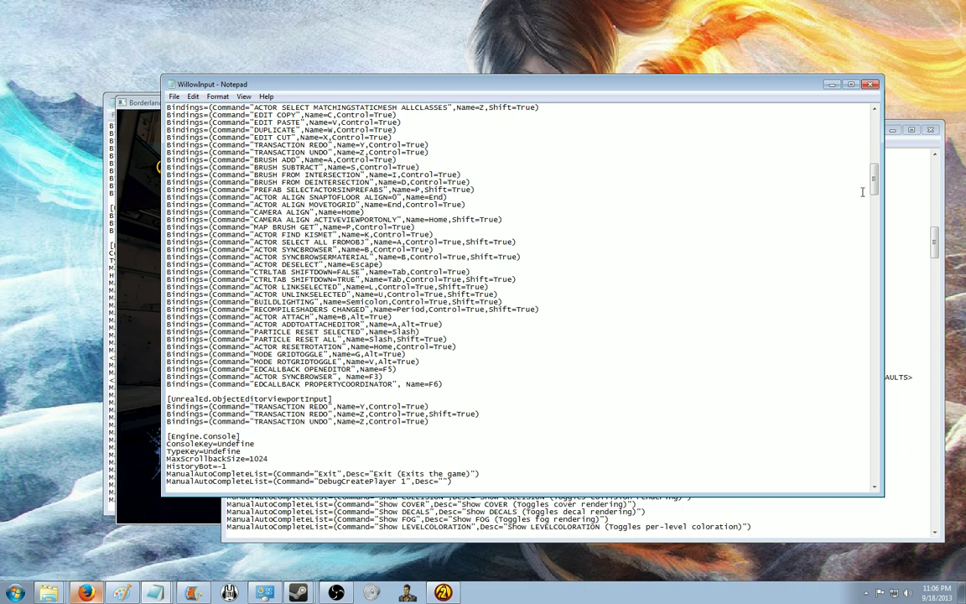
Search the WillowInput file from its beginning for ConsoleKey.
scroll(862, 192, up, 15)
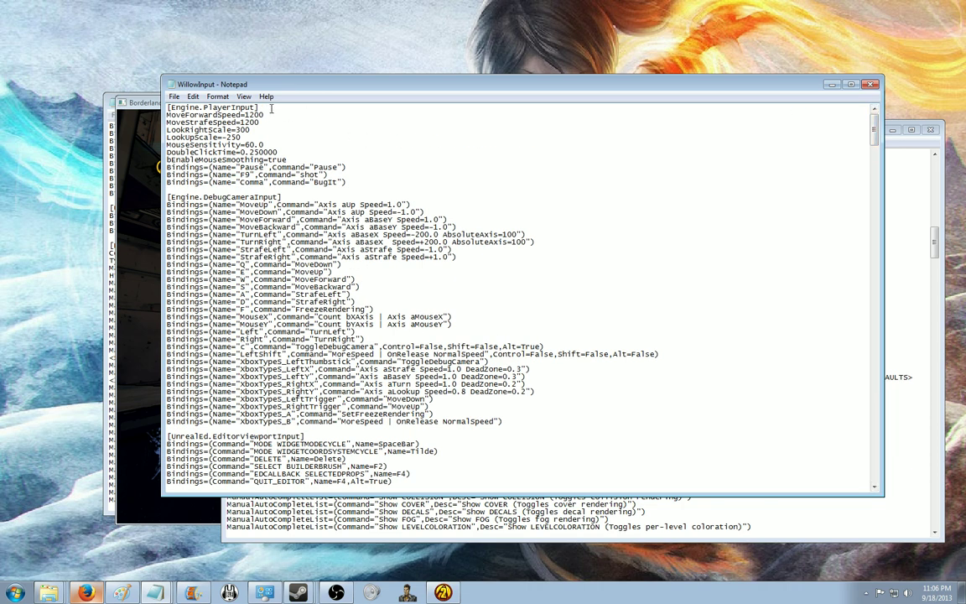
key(ctrl+f)
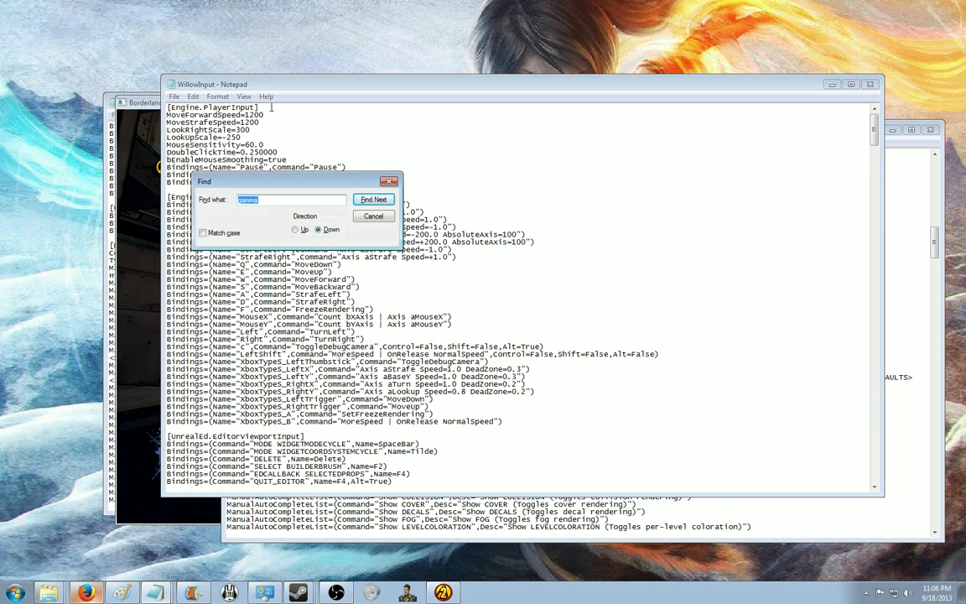
text(ConsoleKey)
key(Return)
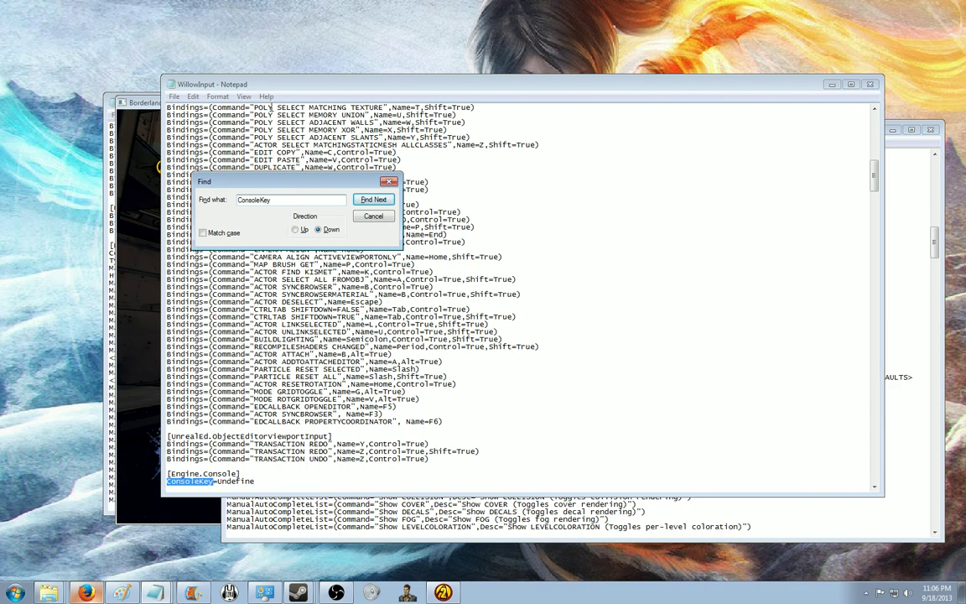
key(Escape)
Set ConsoleKey to Tilde and TypeKey to Backslash under [Engine.Console] and save the file.
scroll(217, 403, down, 5)
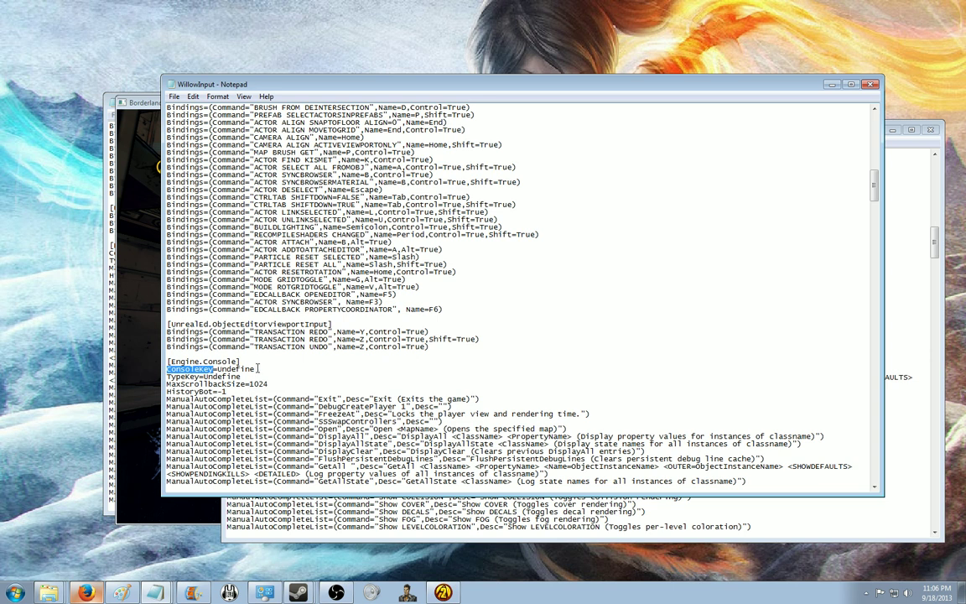
drag(256, 369, 219, 369)
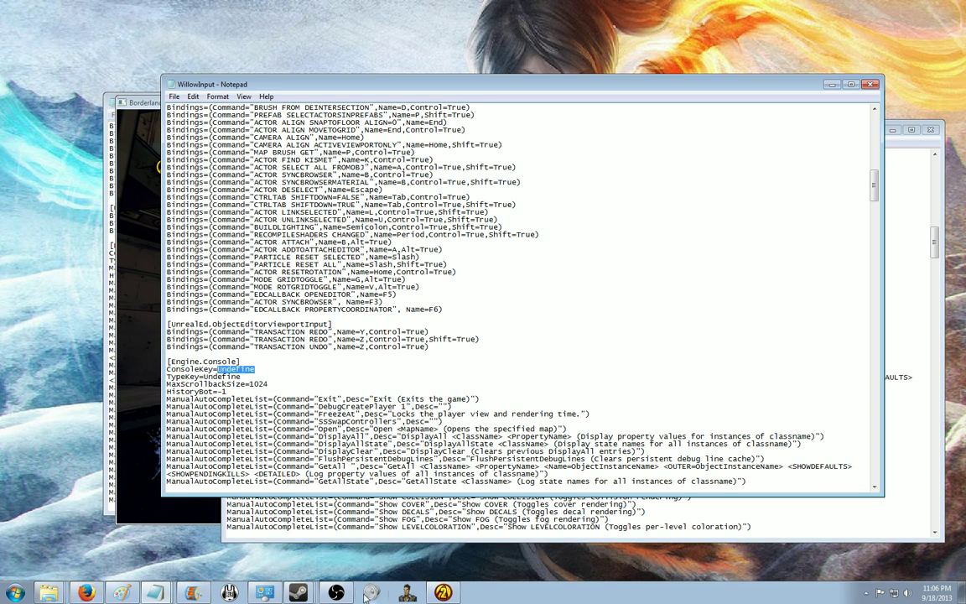
text(Tilde)
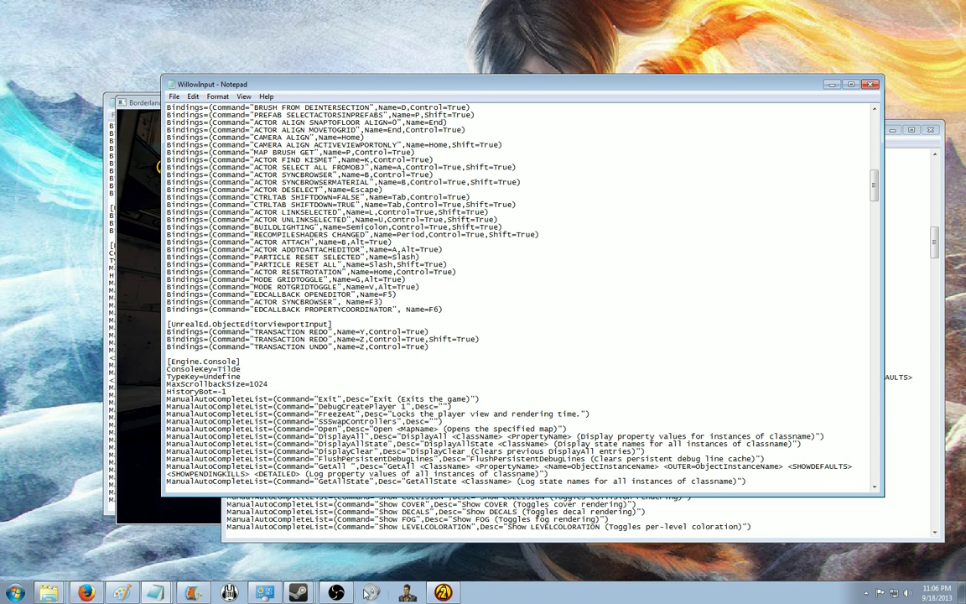
drag(244, 376, 204, 377)
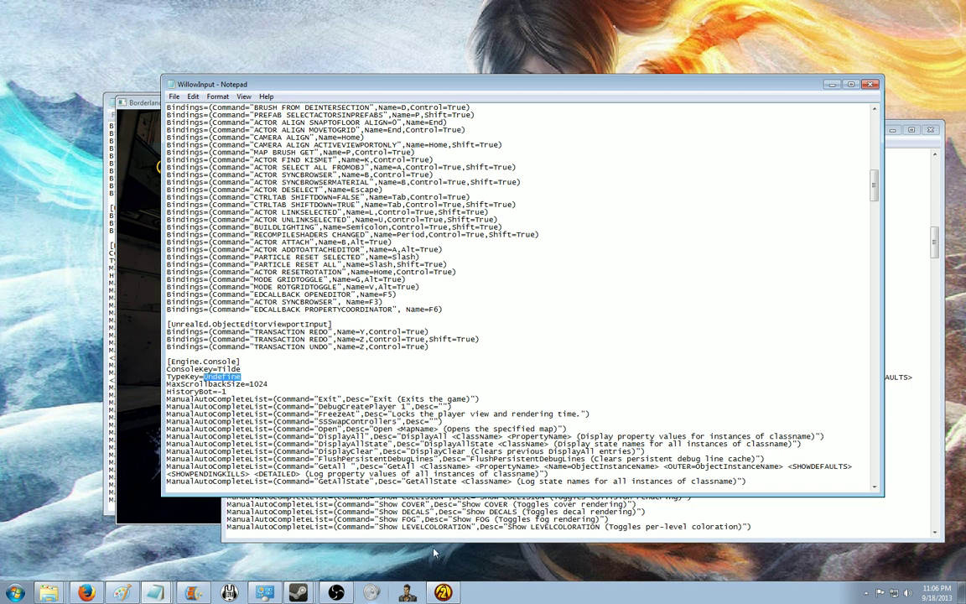
text(Backslash)
click(174, 97)
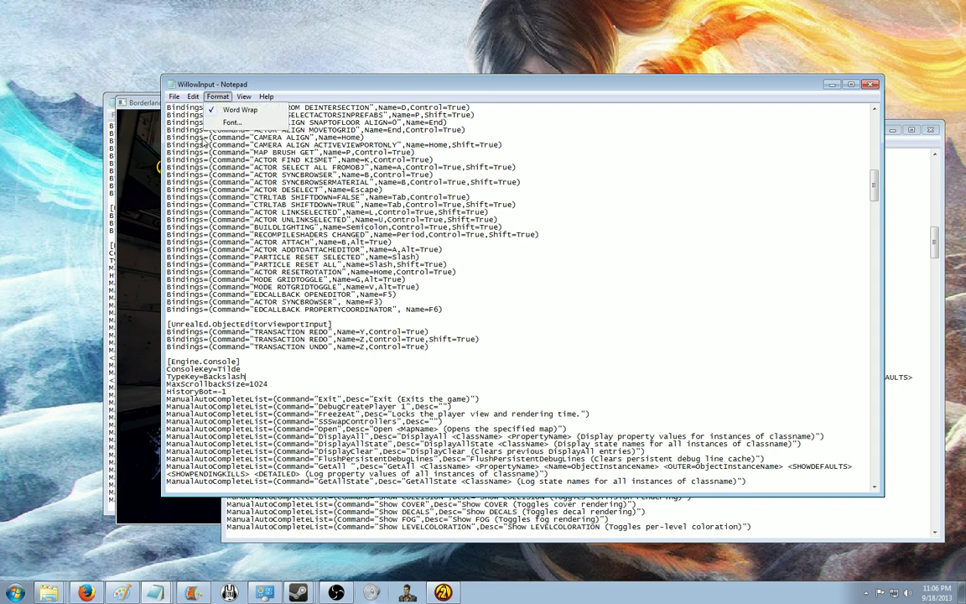
click(192, 134)
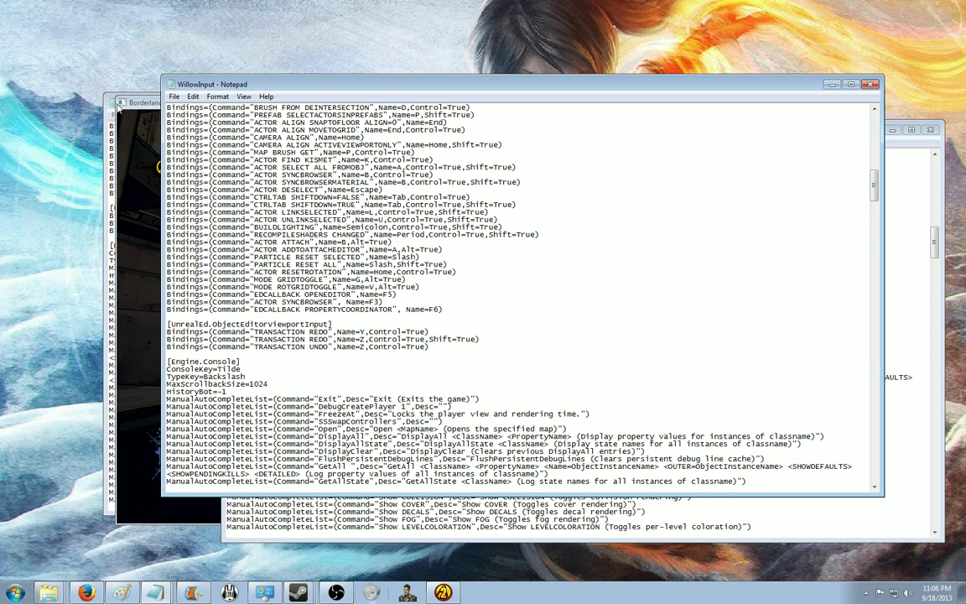
Select WillowInput in the Config folder, then switch back to Borderlands 2 and resume play.
click(49, 592)
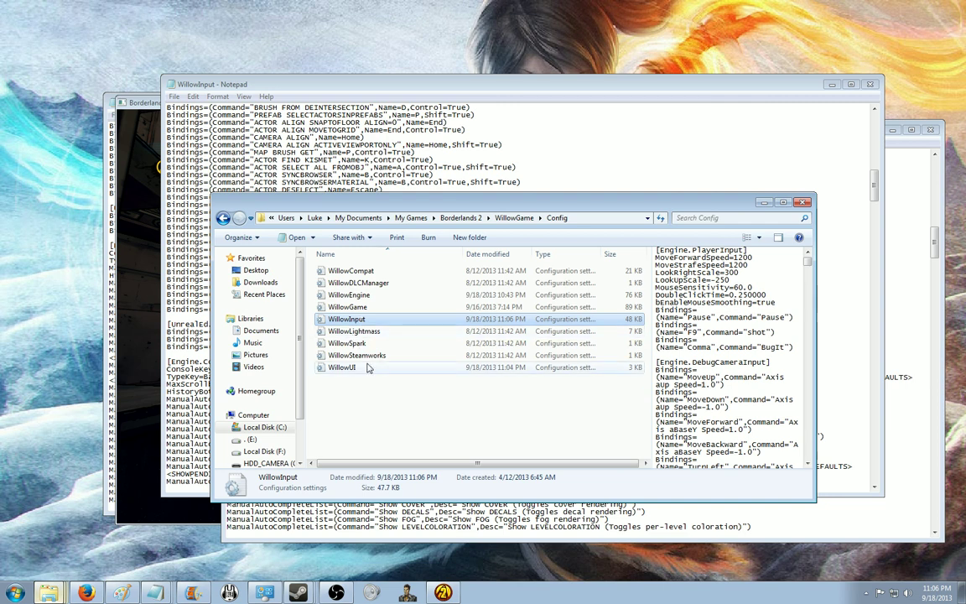
click(354, 331)
click(357, 320)
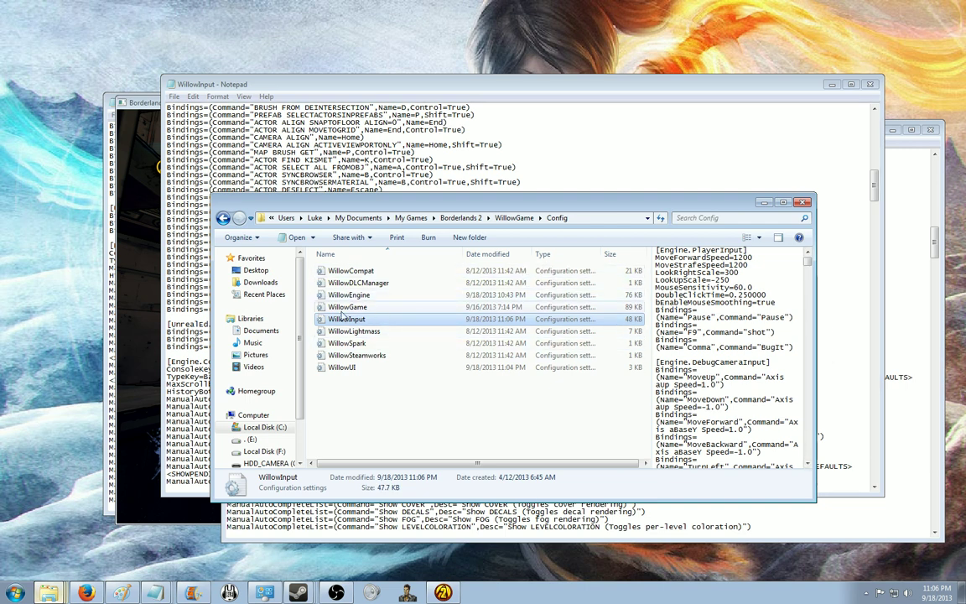
click(146, 452)
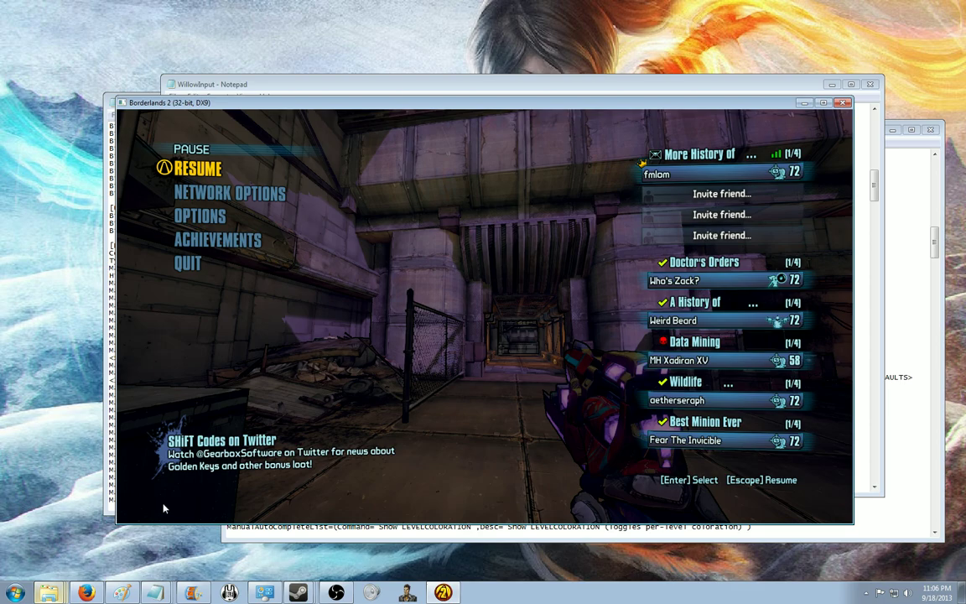
key(Escape)
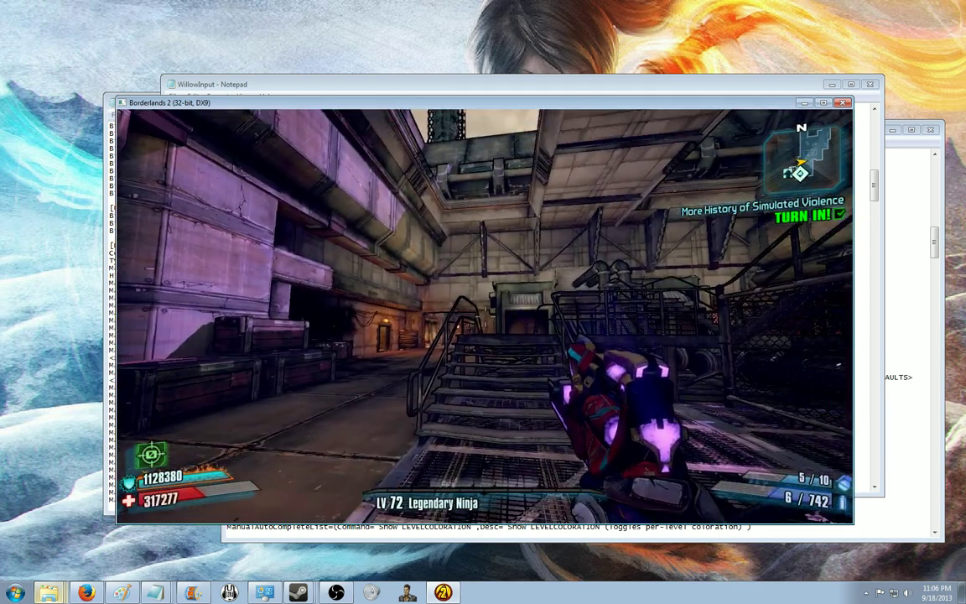
Bring up the full-size console in the game and close it, and do the same with the single-line console.
key(grave)
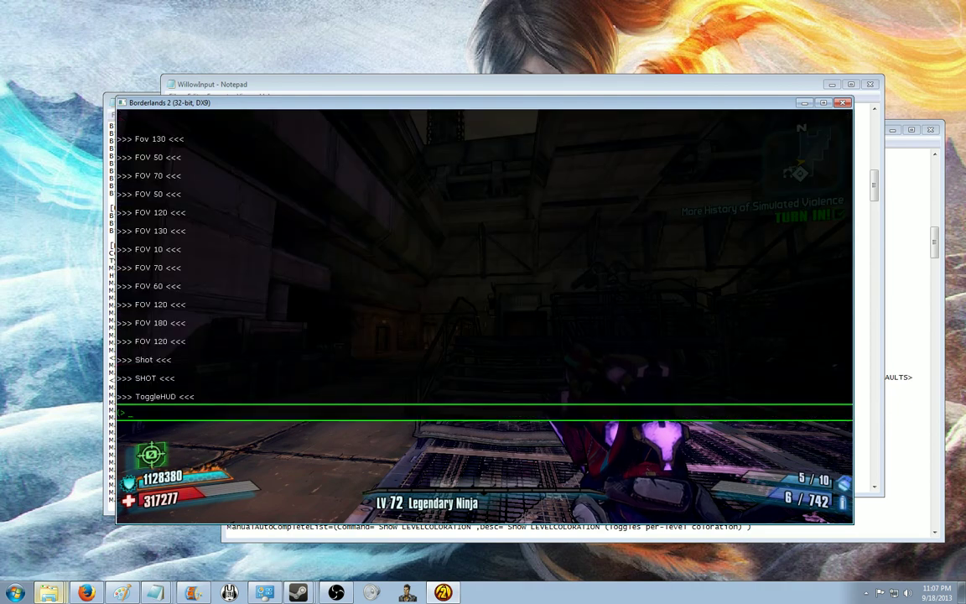
key(grave)
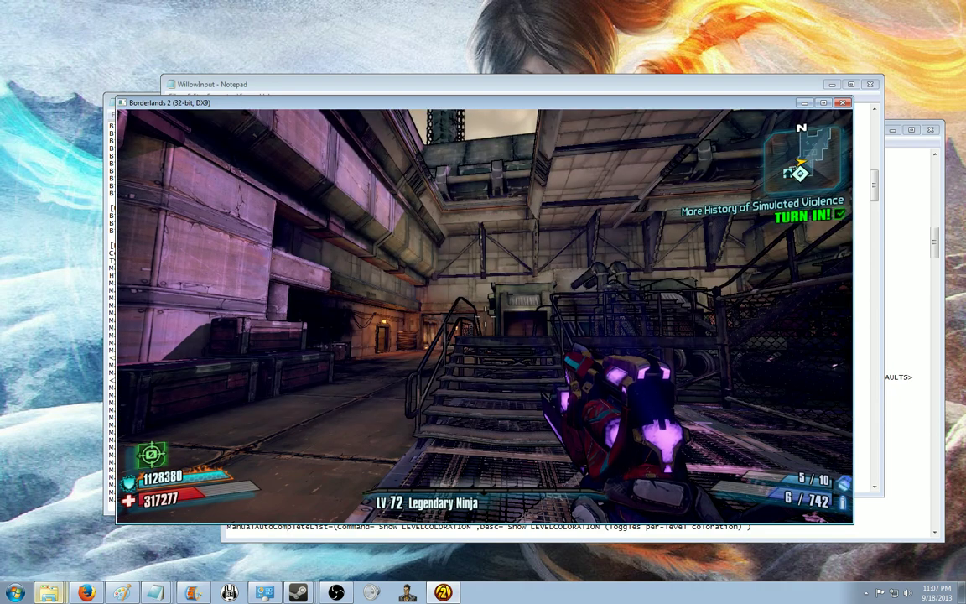
key(grave)
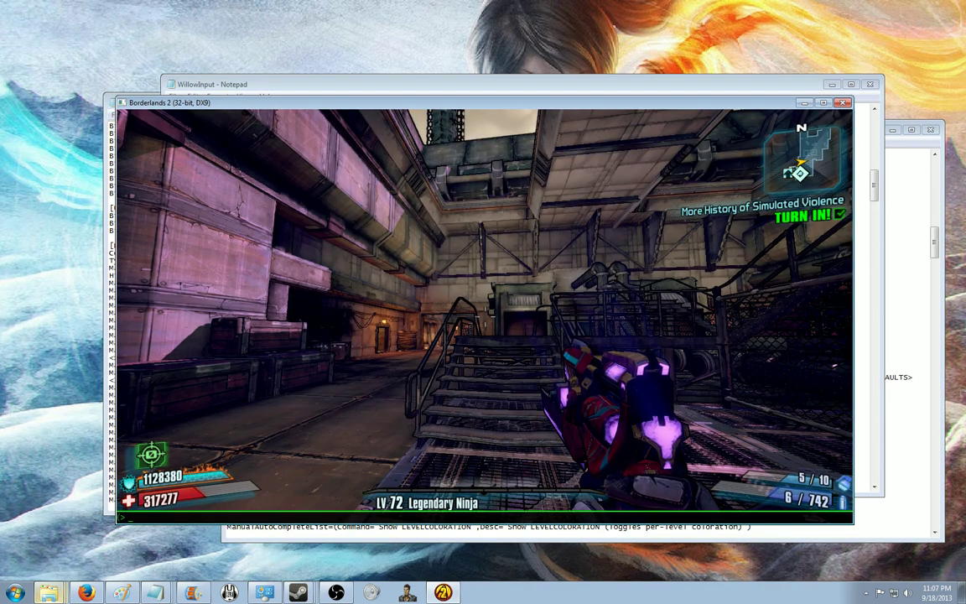
key(grave)
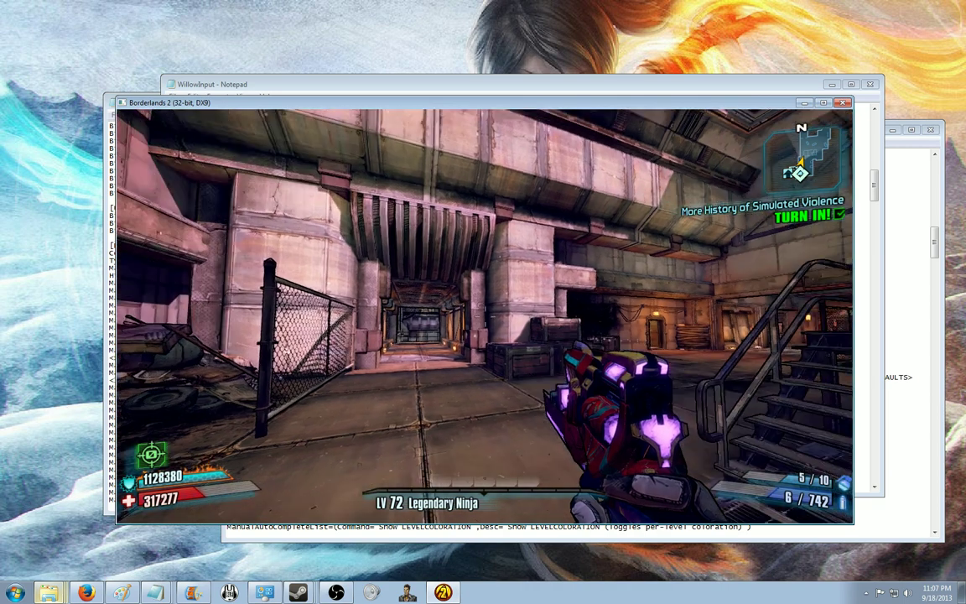
key(Escape)
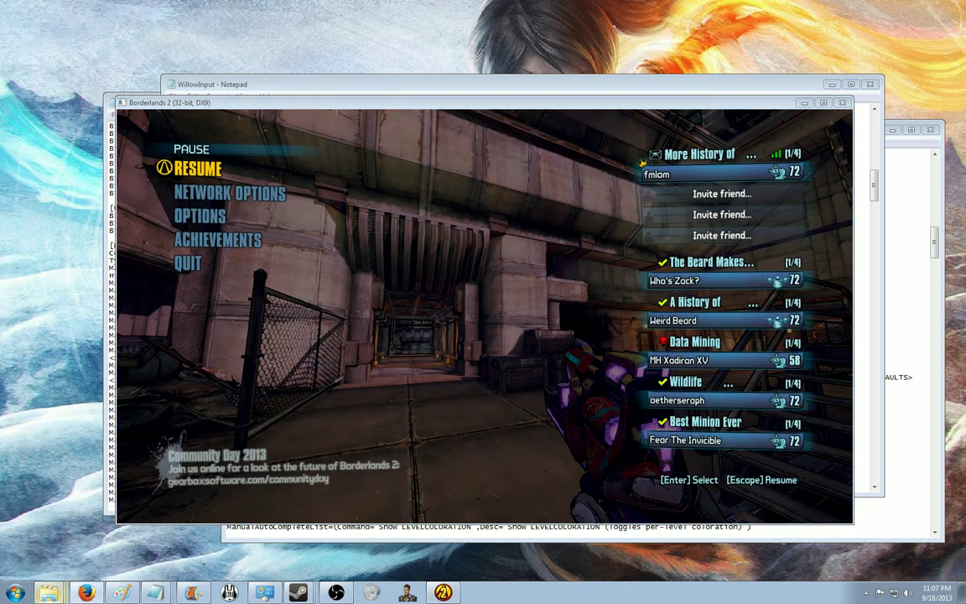
key(Escape)
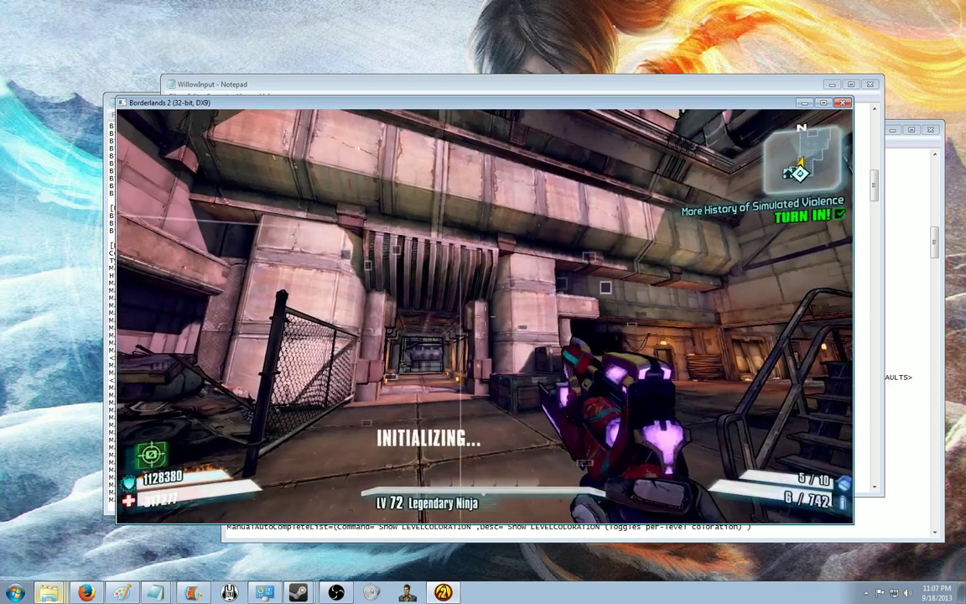